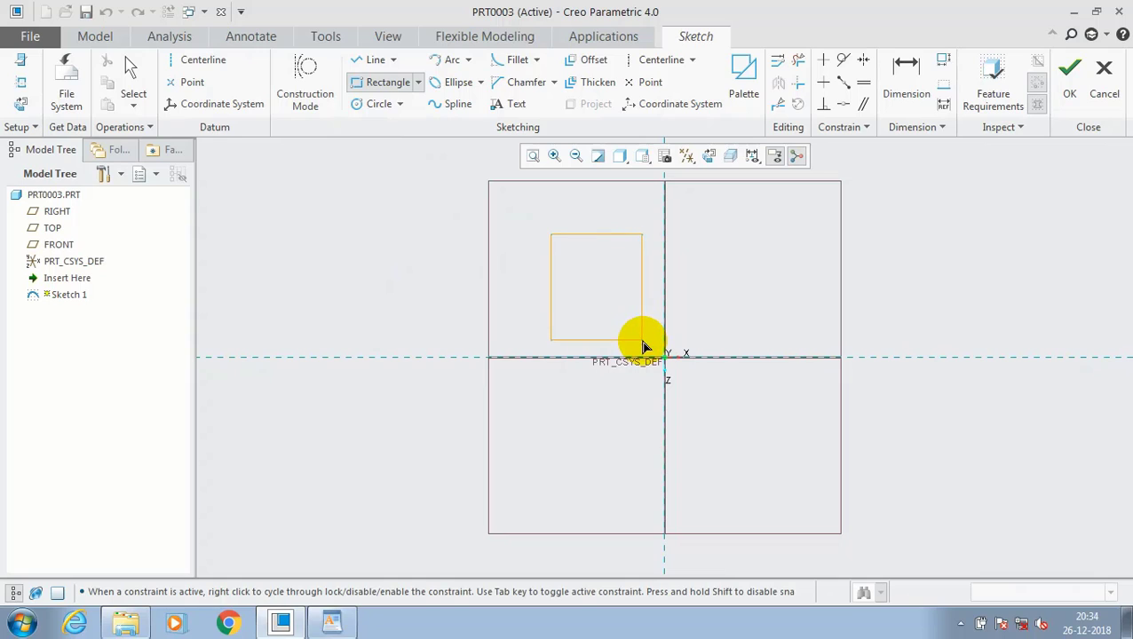
# Finish a rectangle about 131 by 153 in the upper-left quadrant of the sketch and offset its top edge inward by 20
pyautogui.click(643, 340)
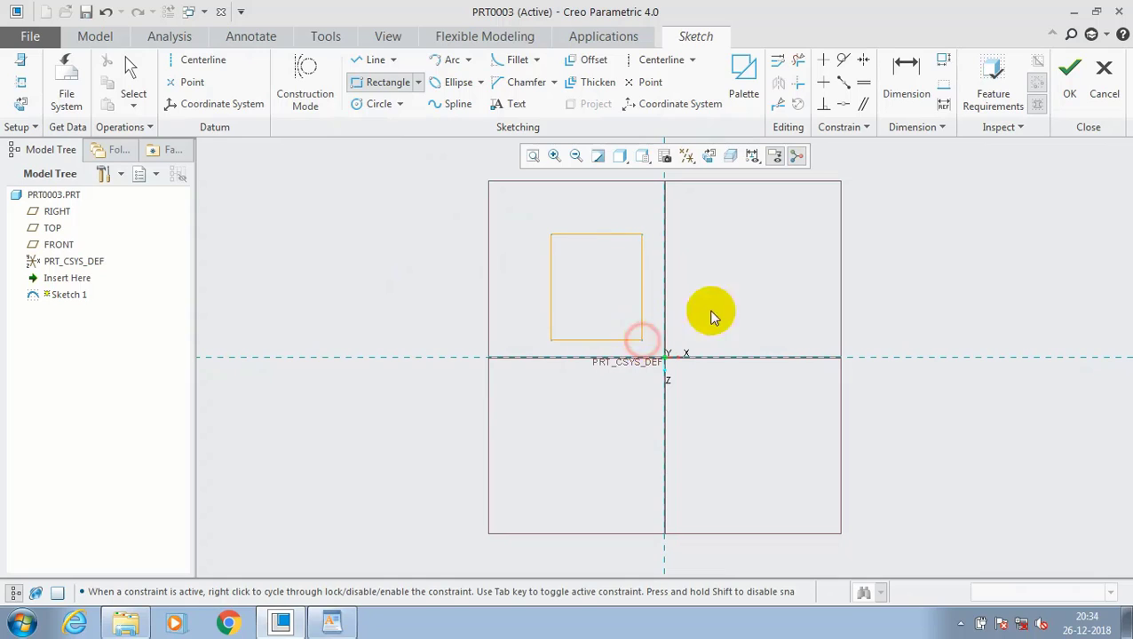
pyautogui.click(594, 62)
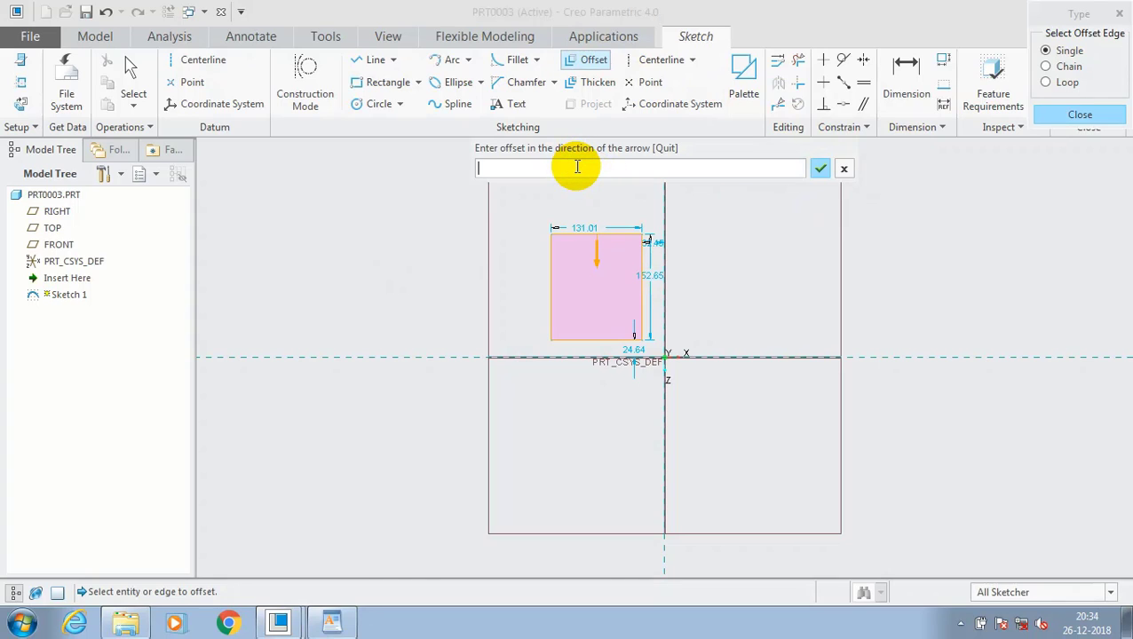
pyautogui.write('2')
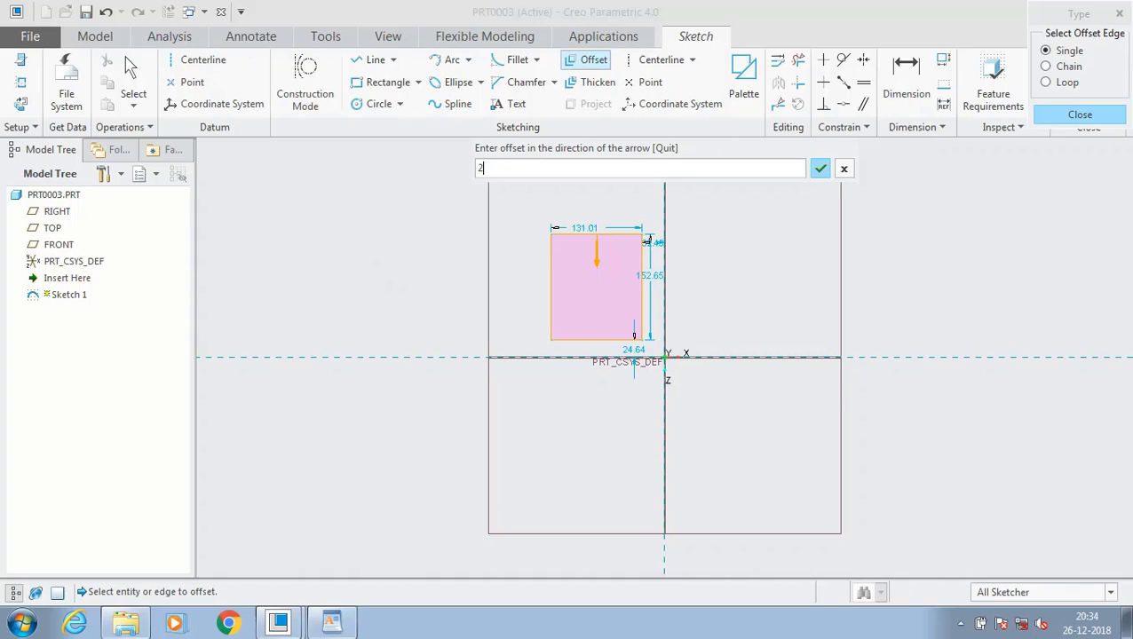
pyautogui.write('0')
pyautogui.click(820, 169)
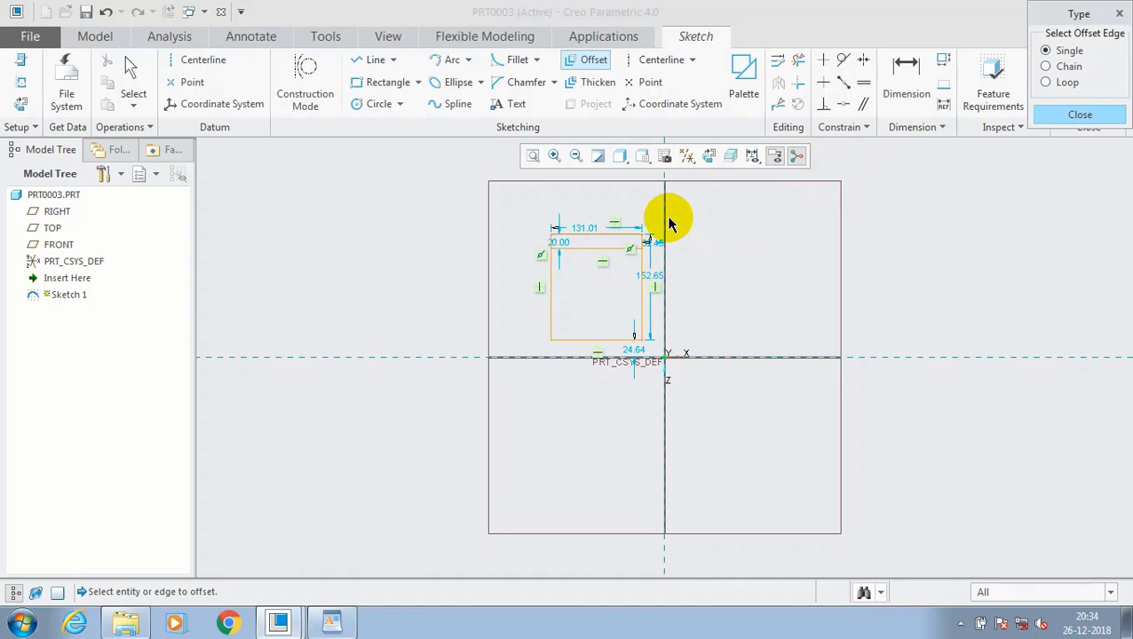
# Offset the rectangle's top edge outward by 20 using a negative value, and finish the Offset command
pyautogui.click(622, 240)
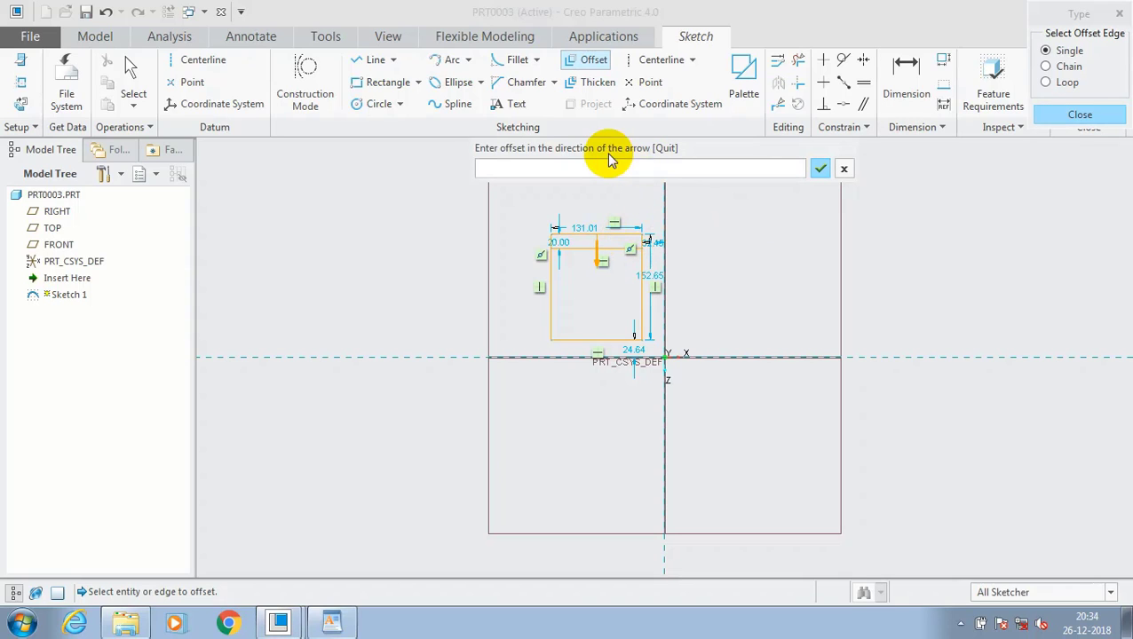
pyautogui.write('-20')
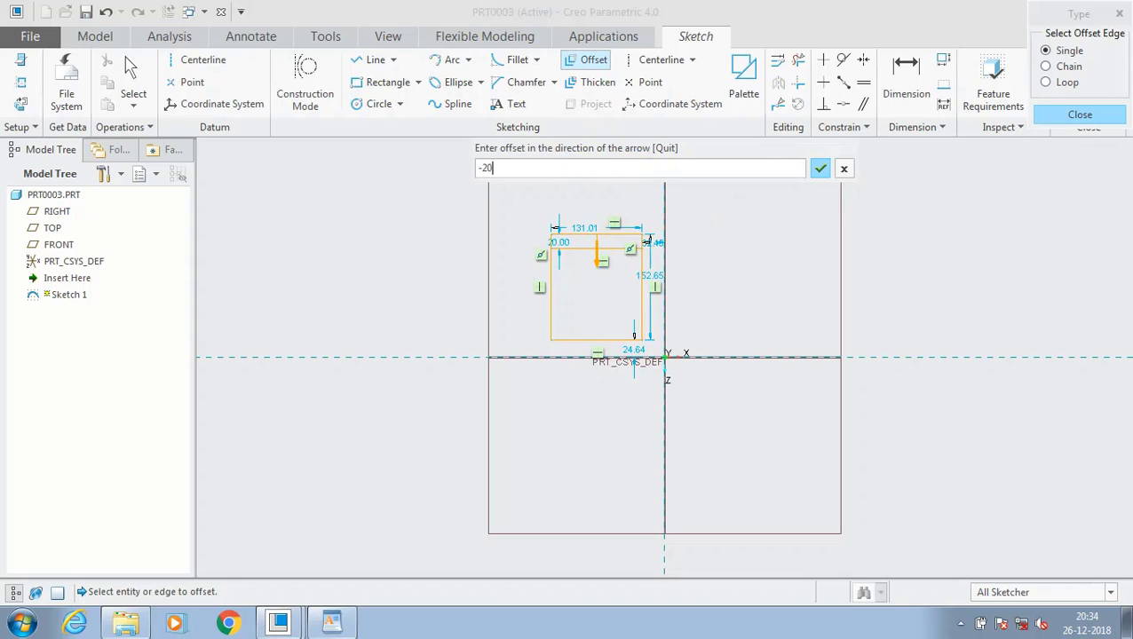
pyautogui.press('Return')
pyautogui.scroll(3, 615, 204)
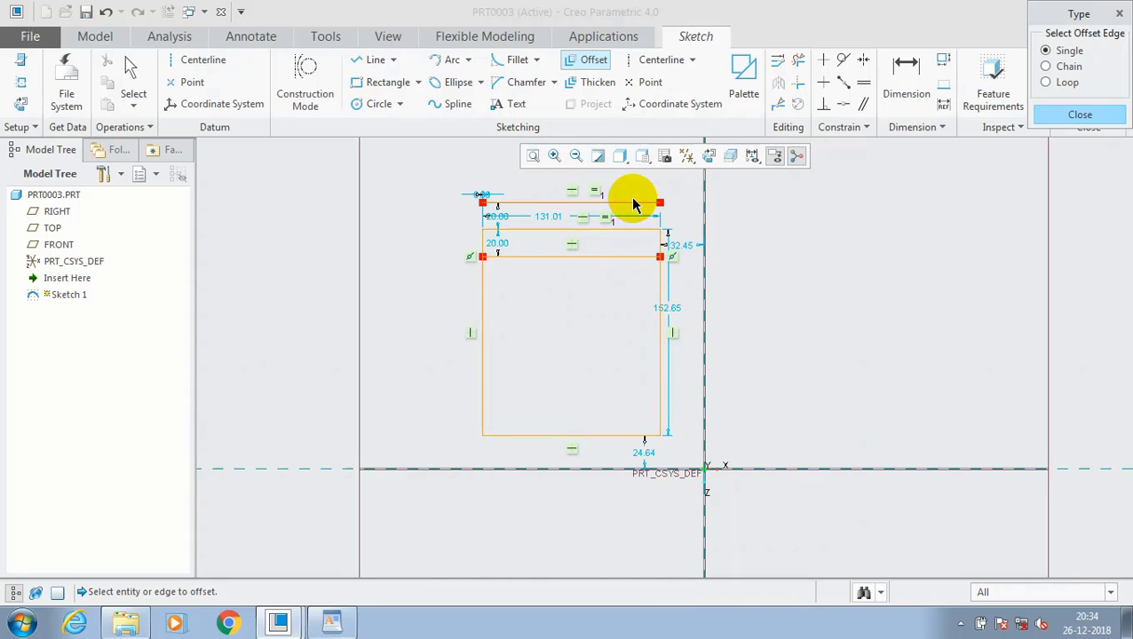
pyautogui.scroll(-2, 633, 203)
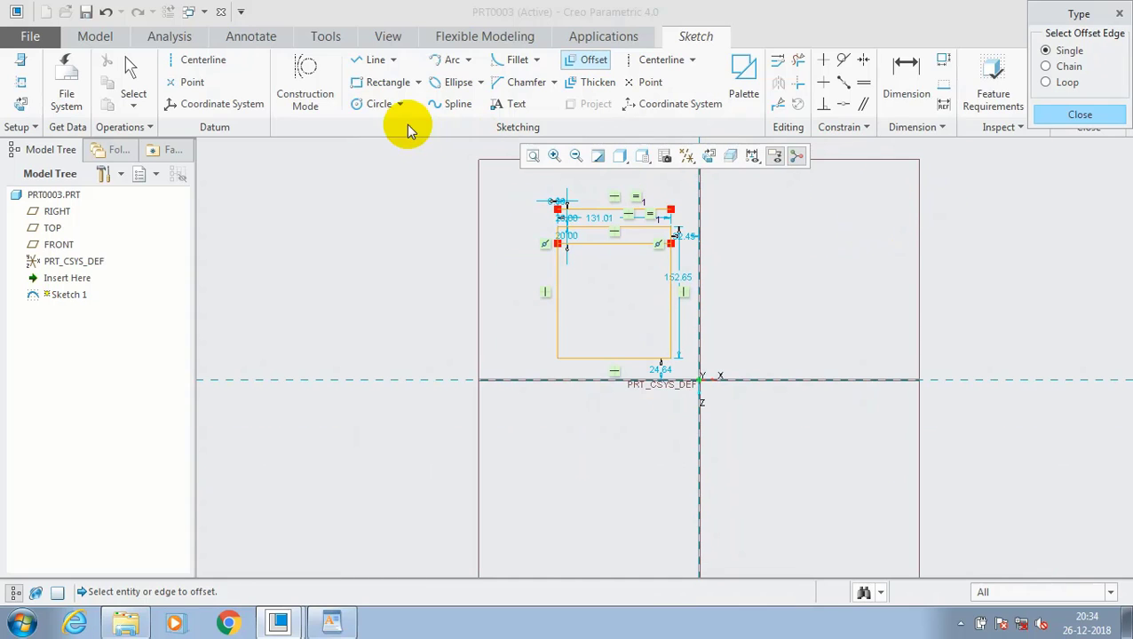
pyautogui.click(1050, 113)
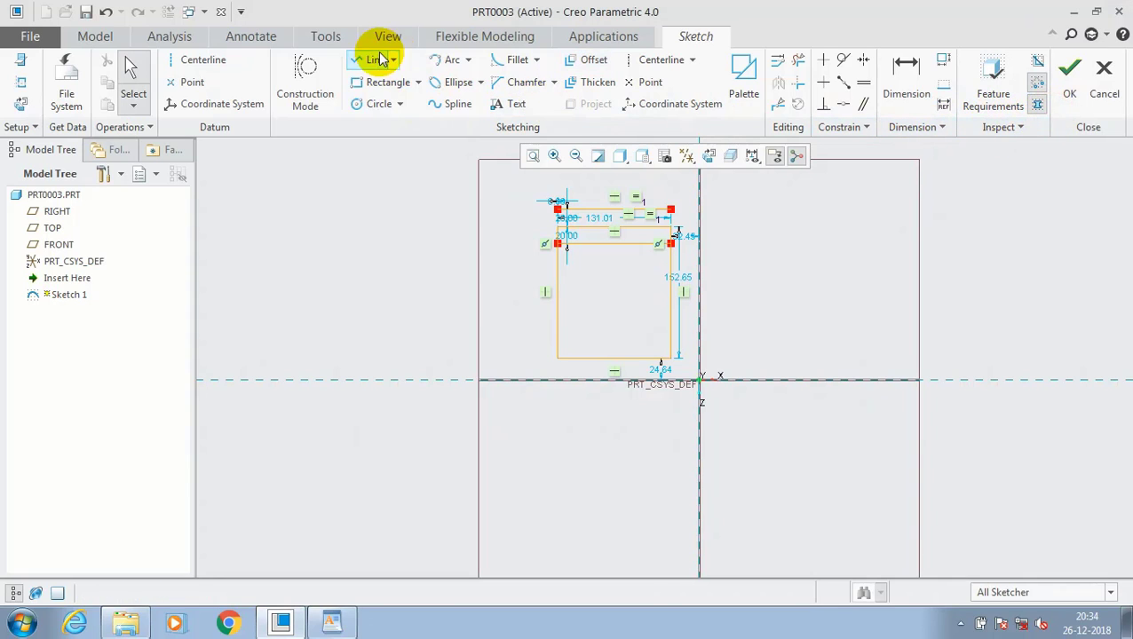
# Sketch a second rectangle about 107 wide and 131 high to the left of the reference square
pyautogui.click(377, 82)
pyautogui.click(324, 227)
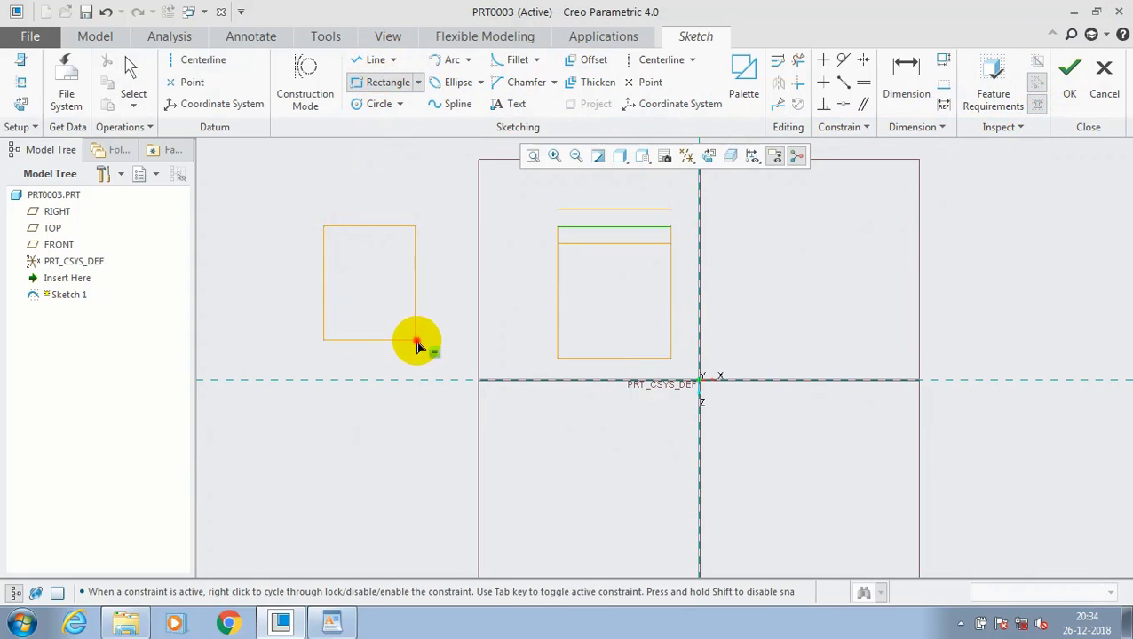
pyautogui.click(415, 339)
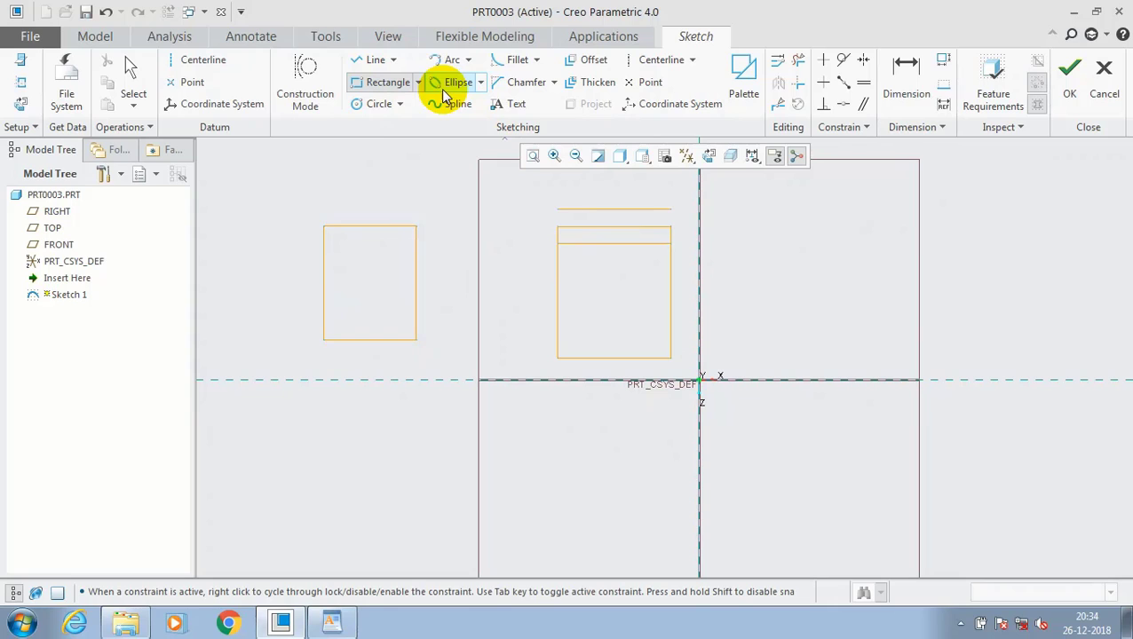
pyautogui.click(452, 59)
pyautogui.click(324, 340)
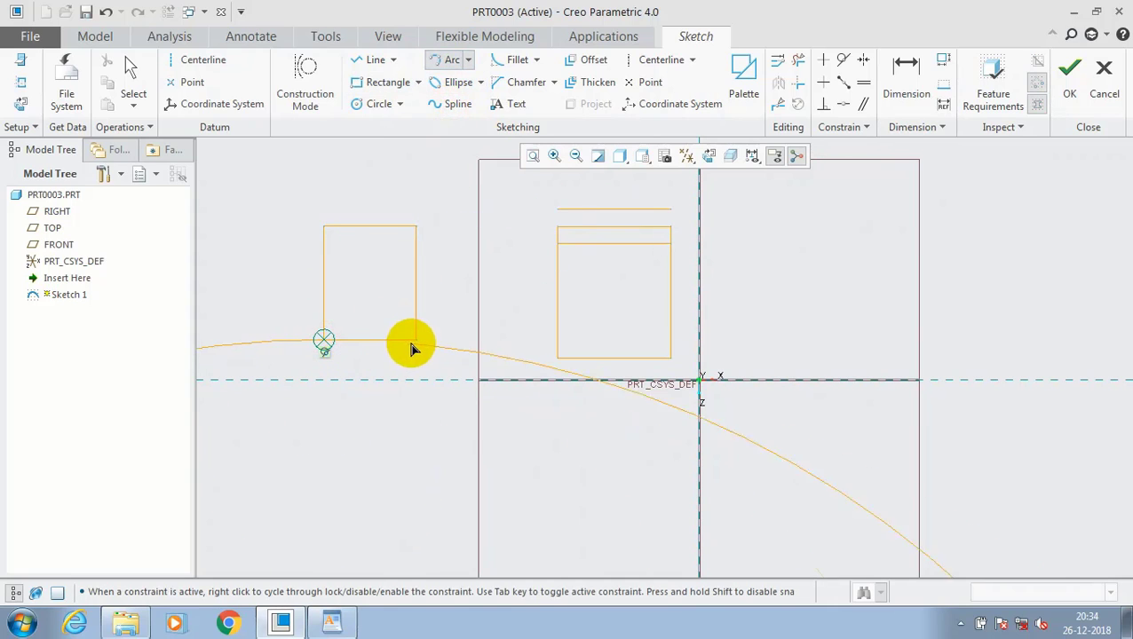
pyautogui.click(407, 391)
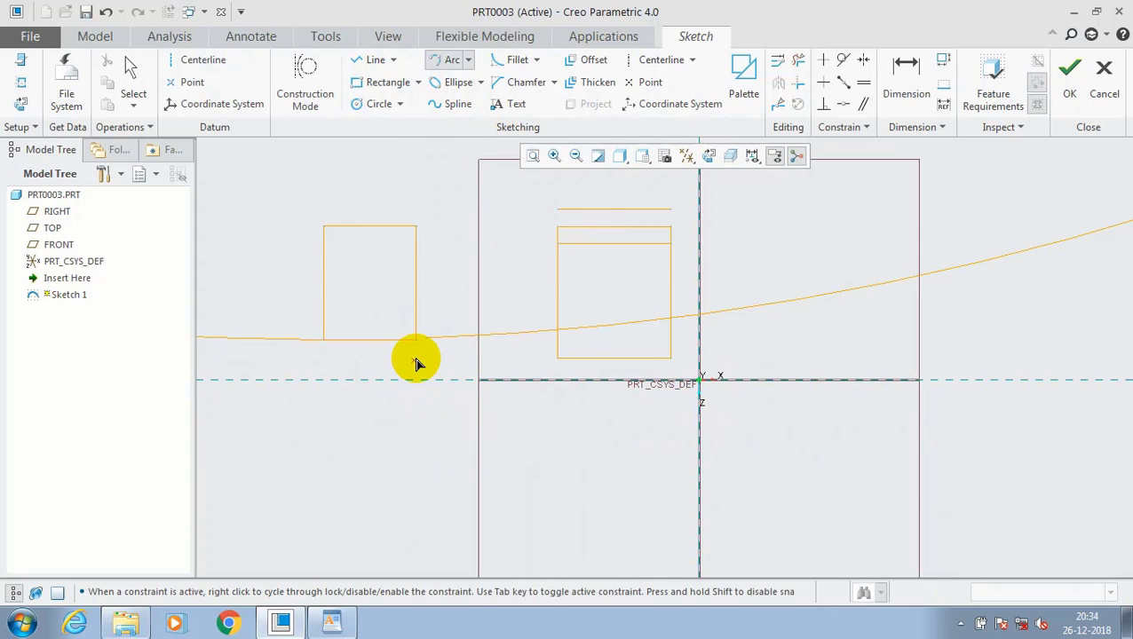
pyautogui.hotkey('ctrl', 'z')
# Draw a semicircular arc of radius about 65.5 bulging outward from the second rectangle's left edge, joining its two left corners
pyautogui.click(454, 62)
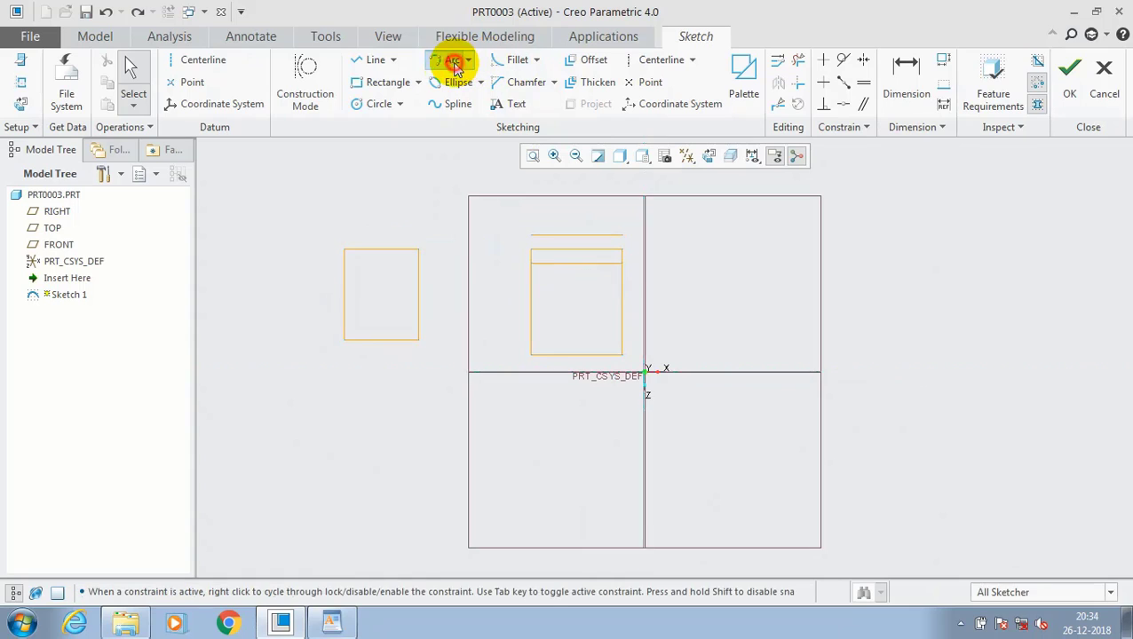
pyautogui.click(358, 250)
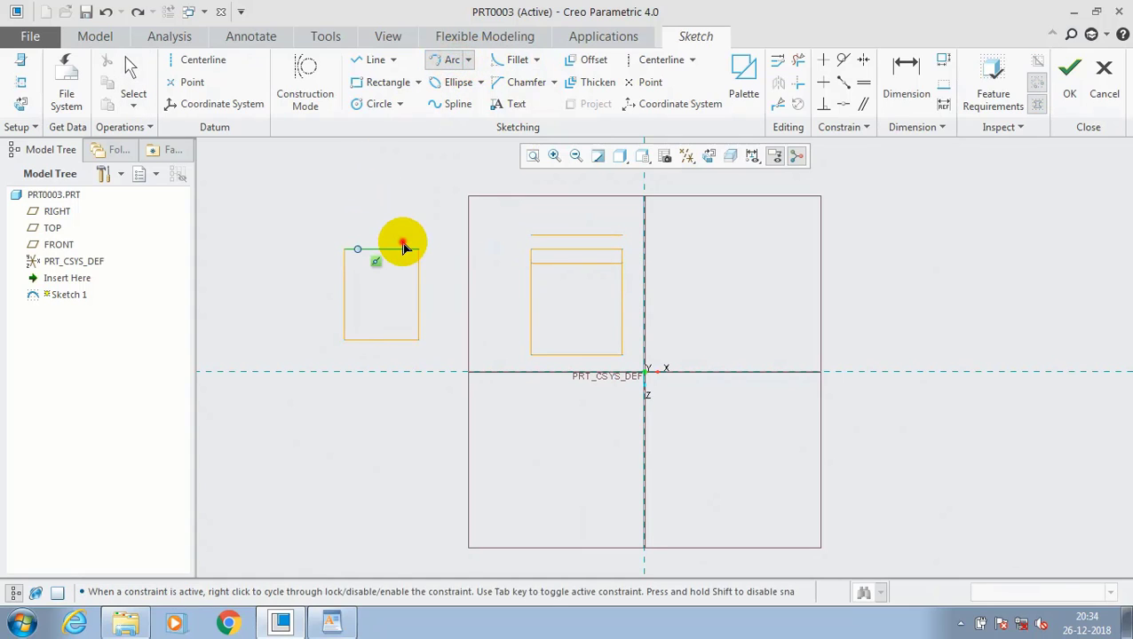
pyautogui.click(403, 243)
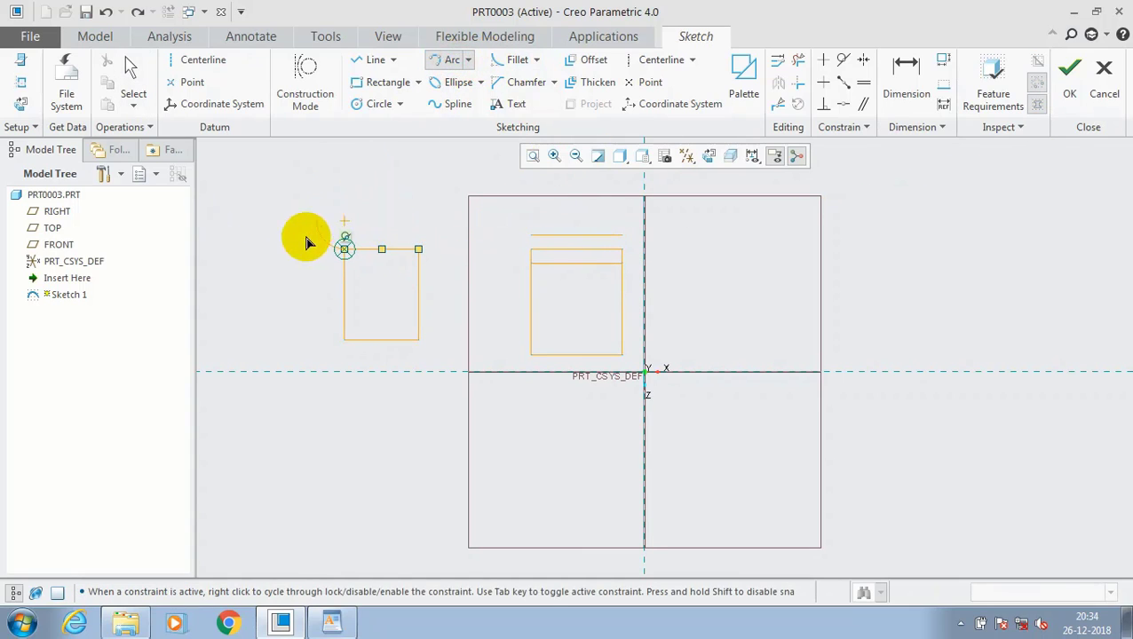
pyautogui.click(345, 294)
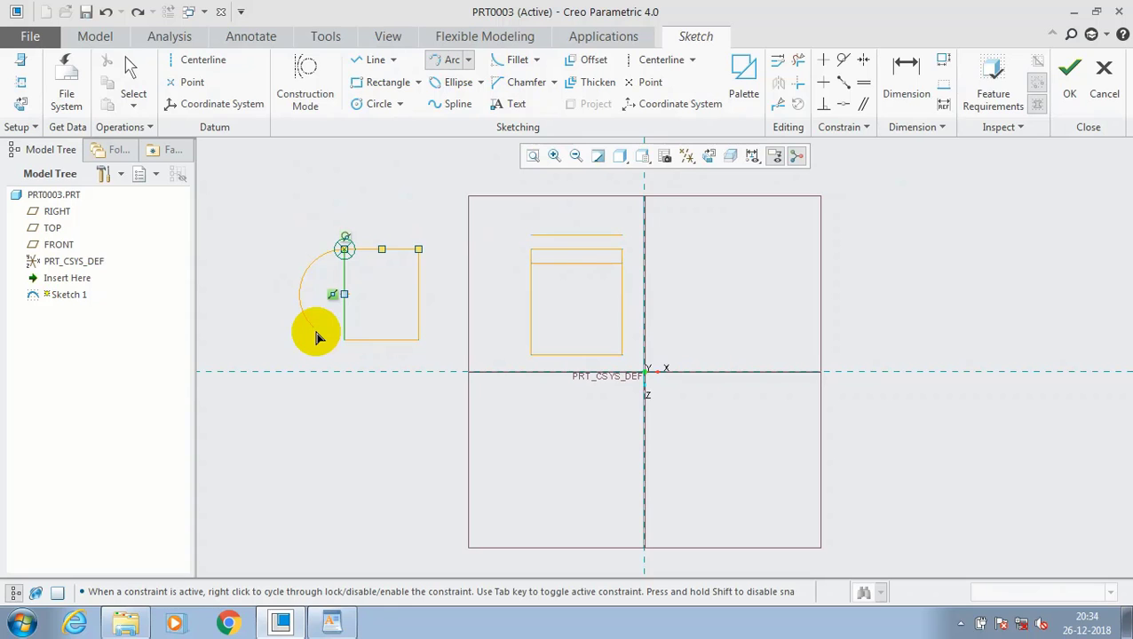
pyautogui.click(653, 225)
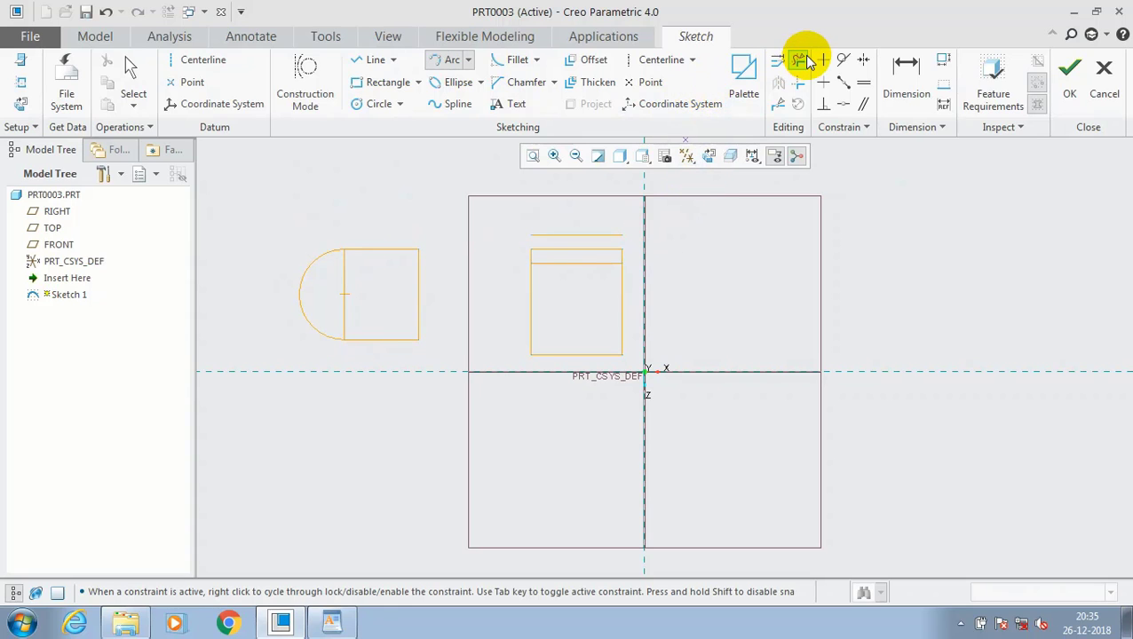
# Trim away the vertical line between the arc and the second rectangle to leave one D-shaped outline
pyautogui.click(803, 59)
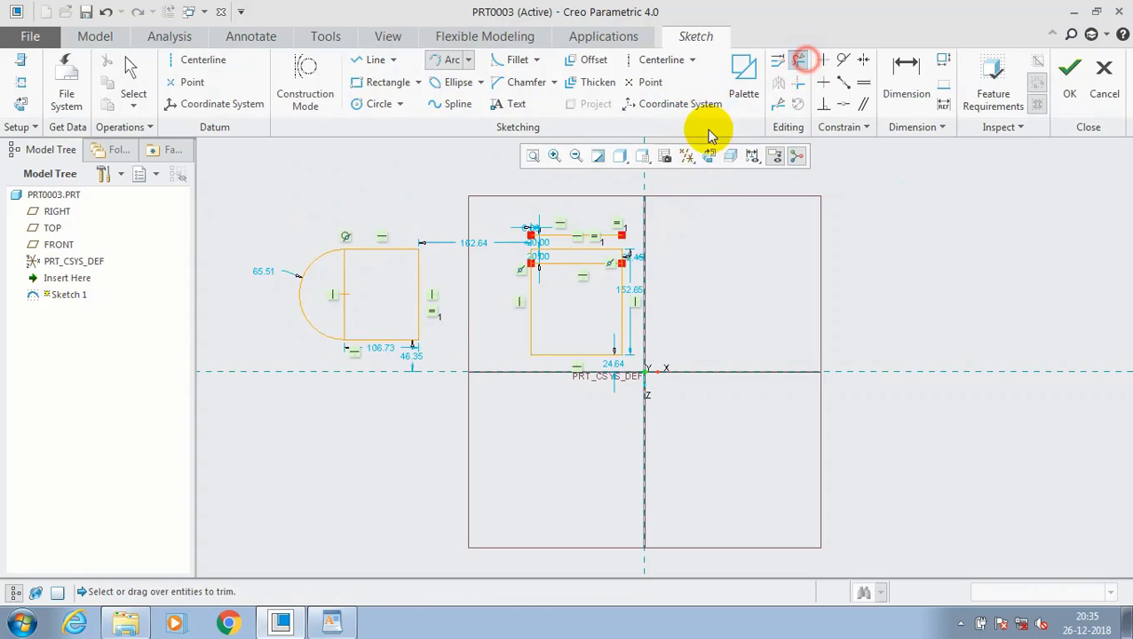
pyautogui.click(418, 278)
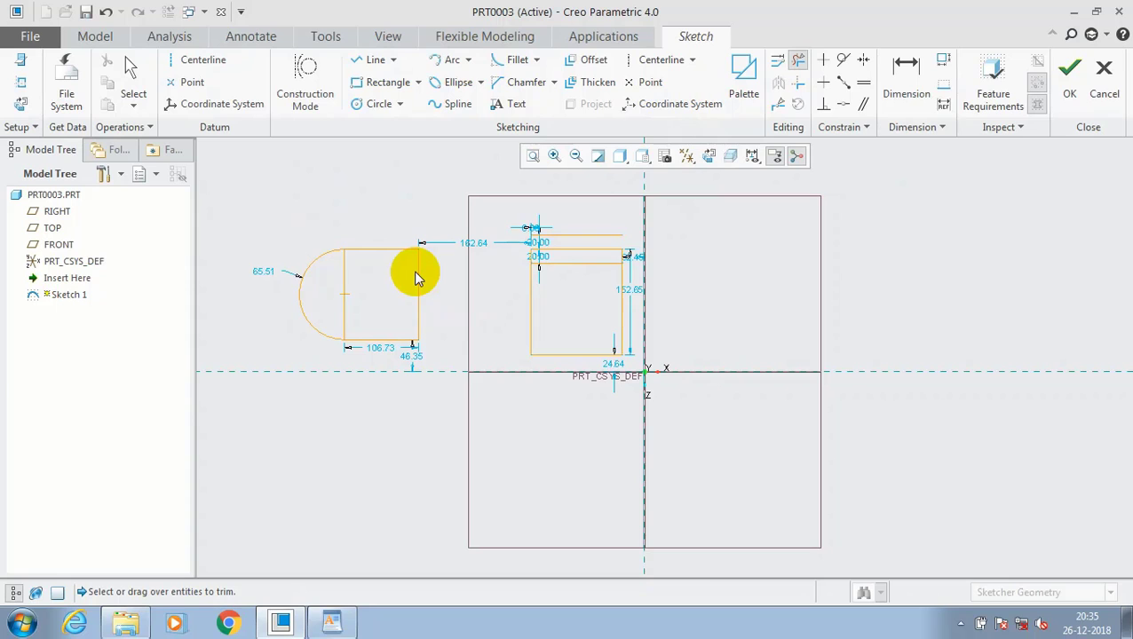
pyautogui.scroll(-1, 362, 320)
pyautogui.click(344, 303)
pyautogui.scroll(1, 399, 270)
pyautogui.scroll(-2, 344, 270)
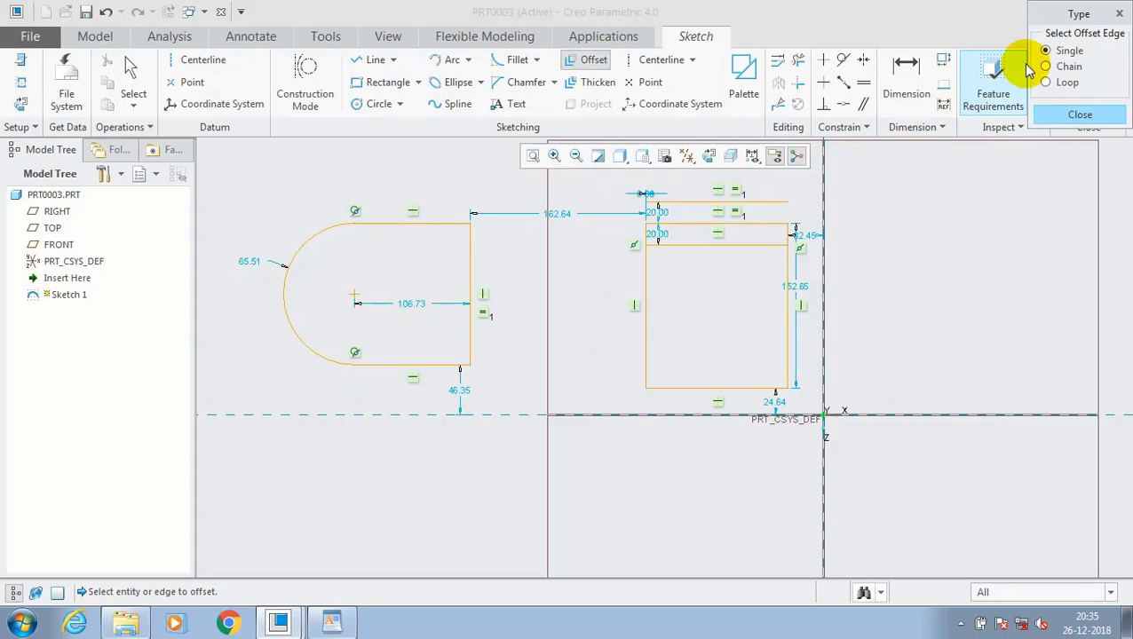
# Offset the chain formed by the D-shape's arc and top line inward by 15
pyautogui.click(1045, 66)
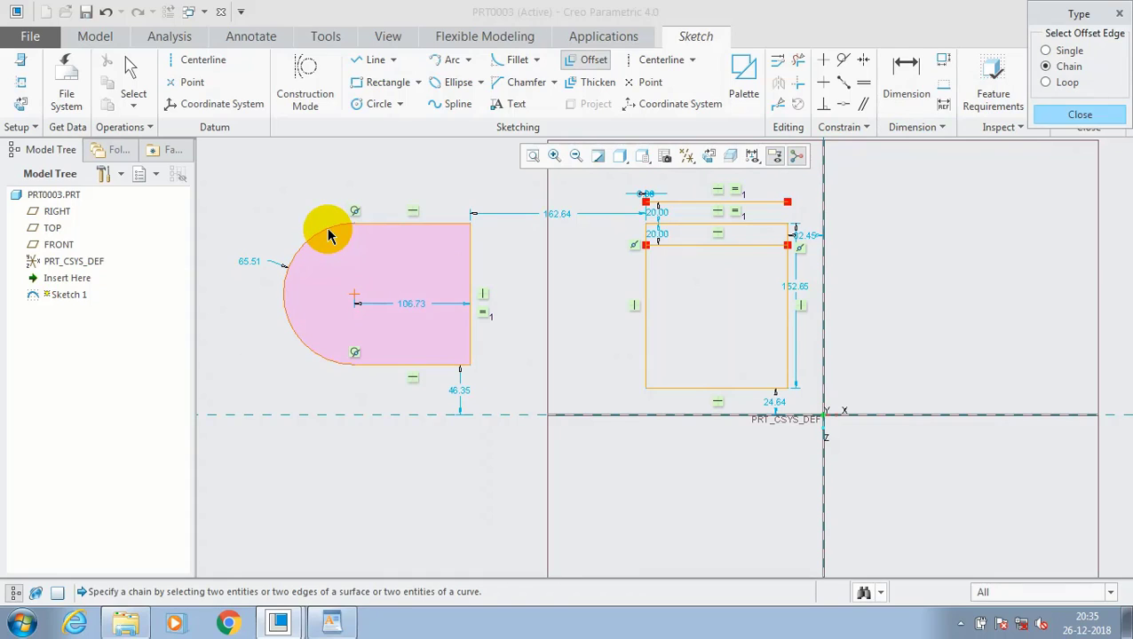
pyautogui.click(328, 230)
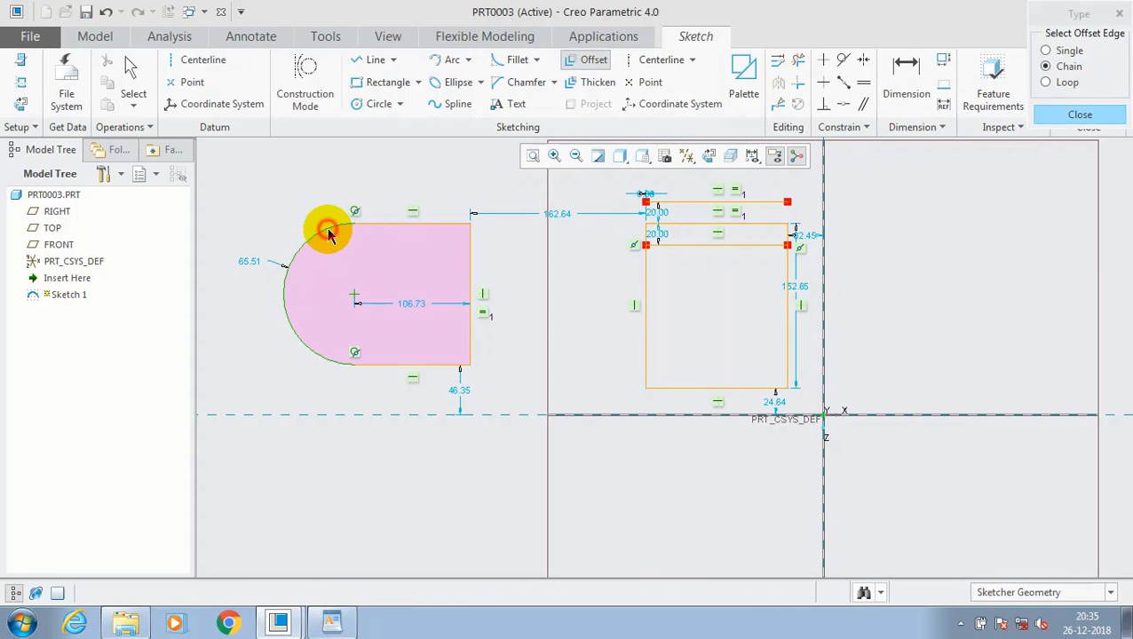
pyautogui.click(382, 222)
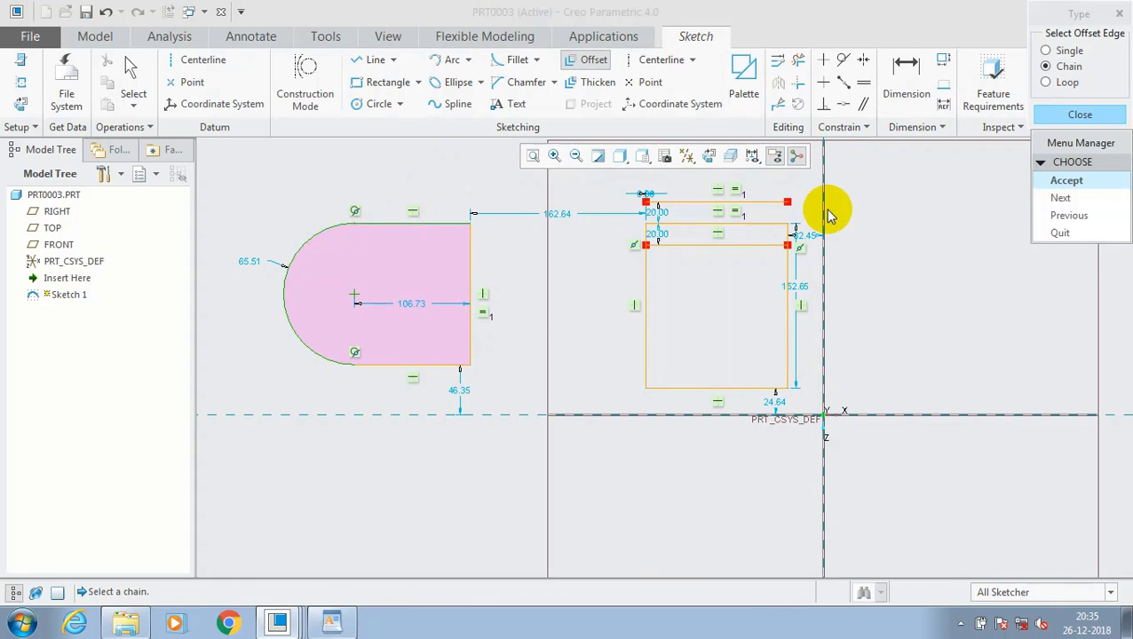
pyautogui.click(1067, 182)
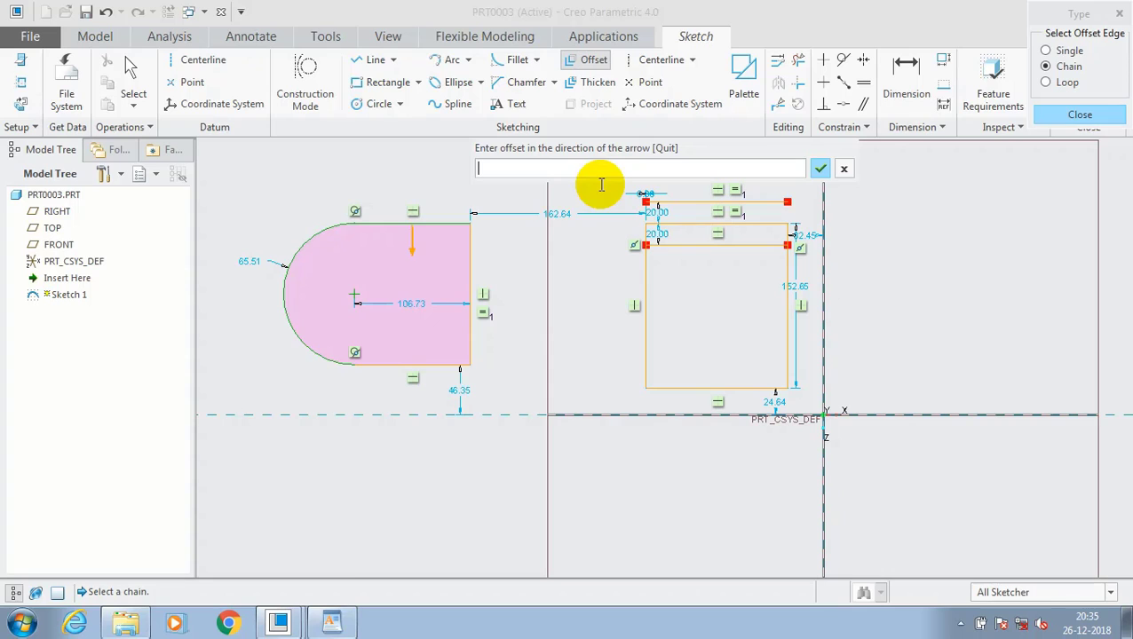
pyautogui.write('15')
pyautogui.press('Return')
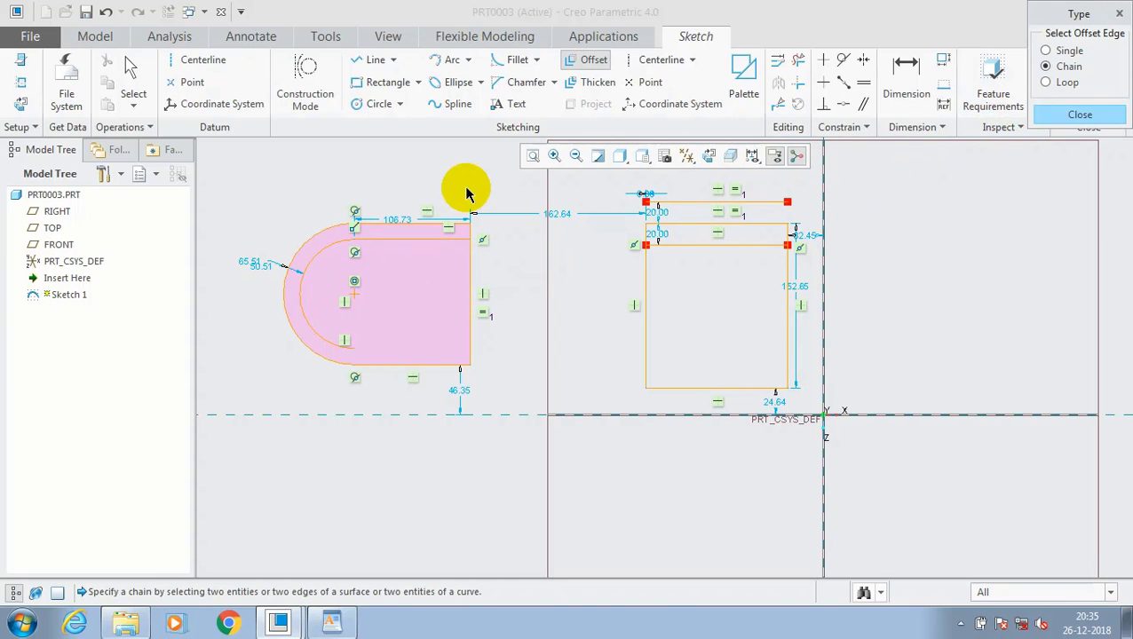
pyautogui.scroll(2, 343, 243)
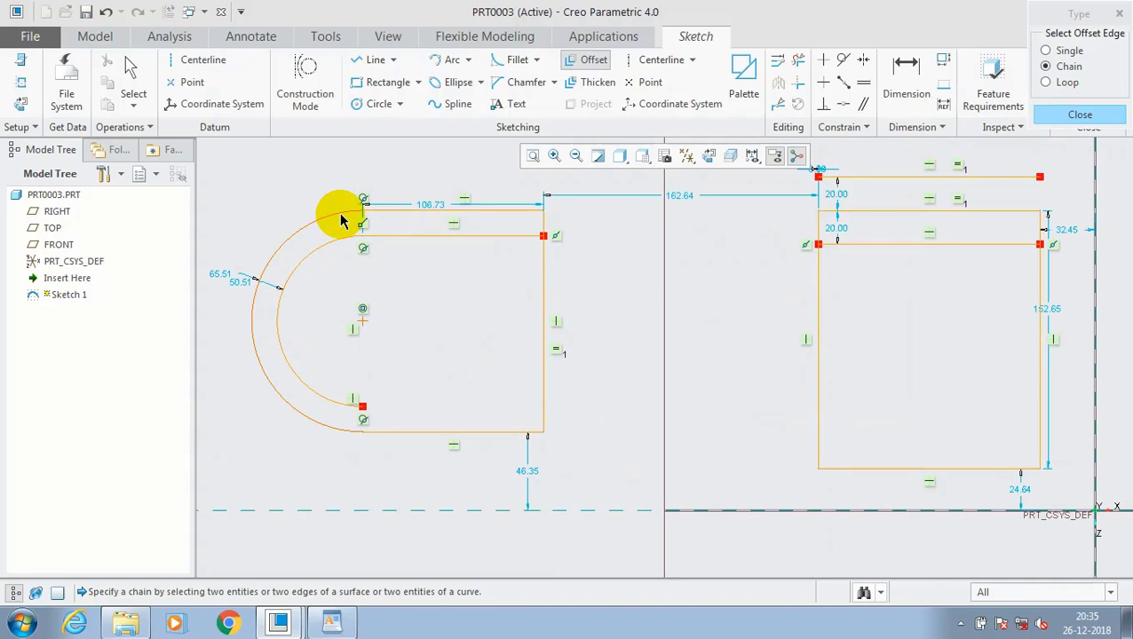
# Offset the entire D-shaped loop outward by 45 using a negative value, and finish the Offset command
pyautogui.click(342, 219)
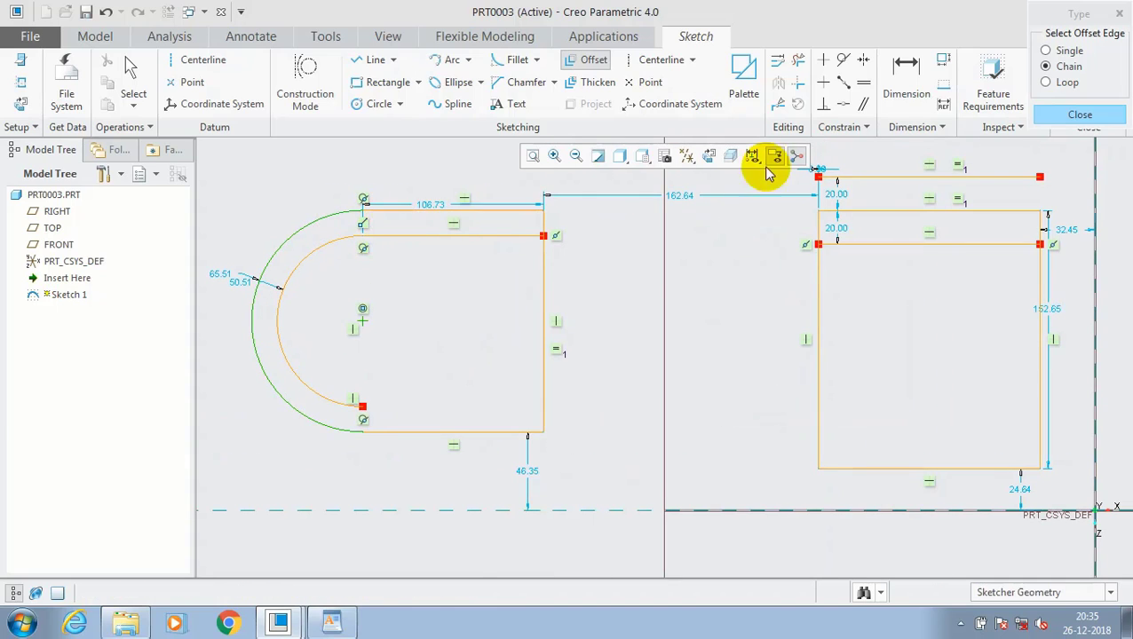
pyautogui.click(1065, 81)
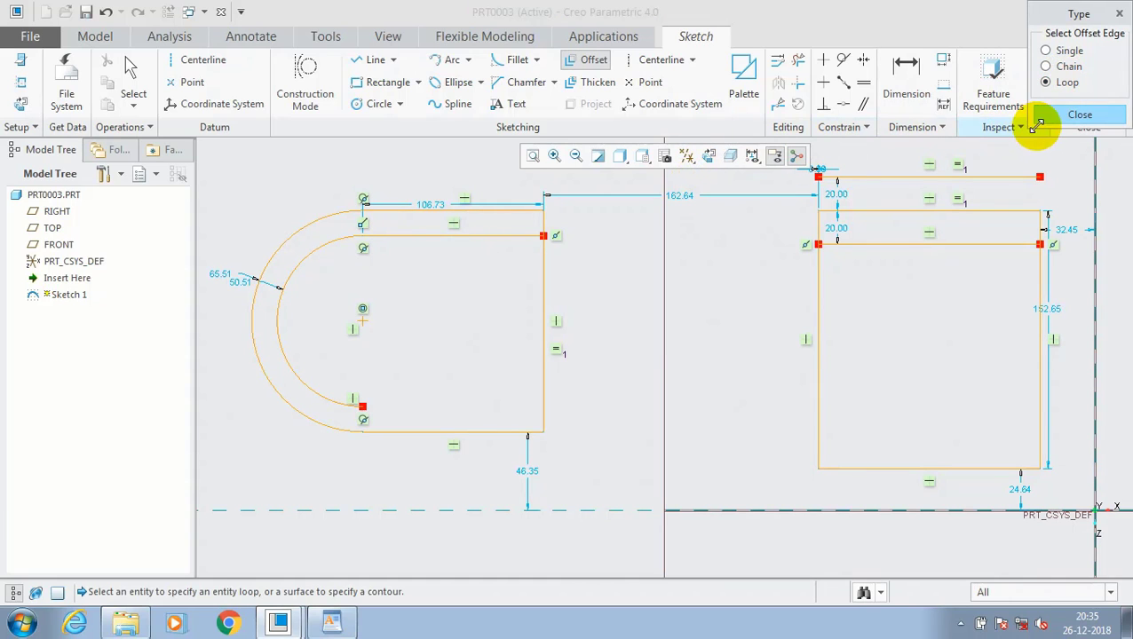
pyautogui.click(317, 223)
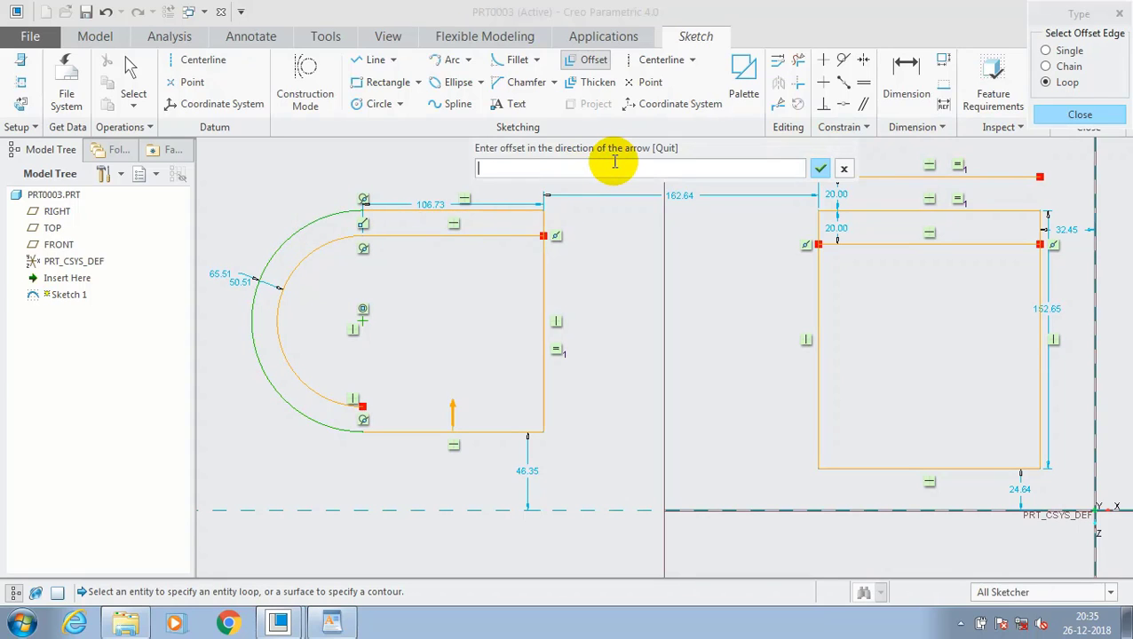
pyautogui.write('-8')
pyautogui.press('Return')
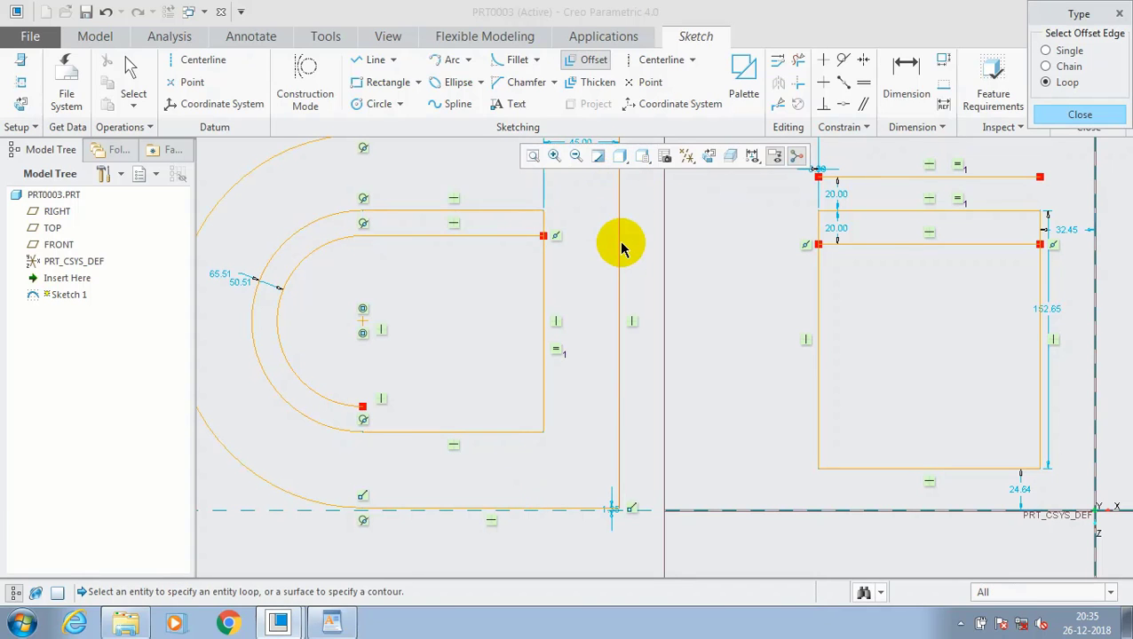
pyautogui.scroll(-2, 619, 240)
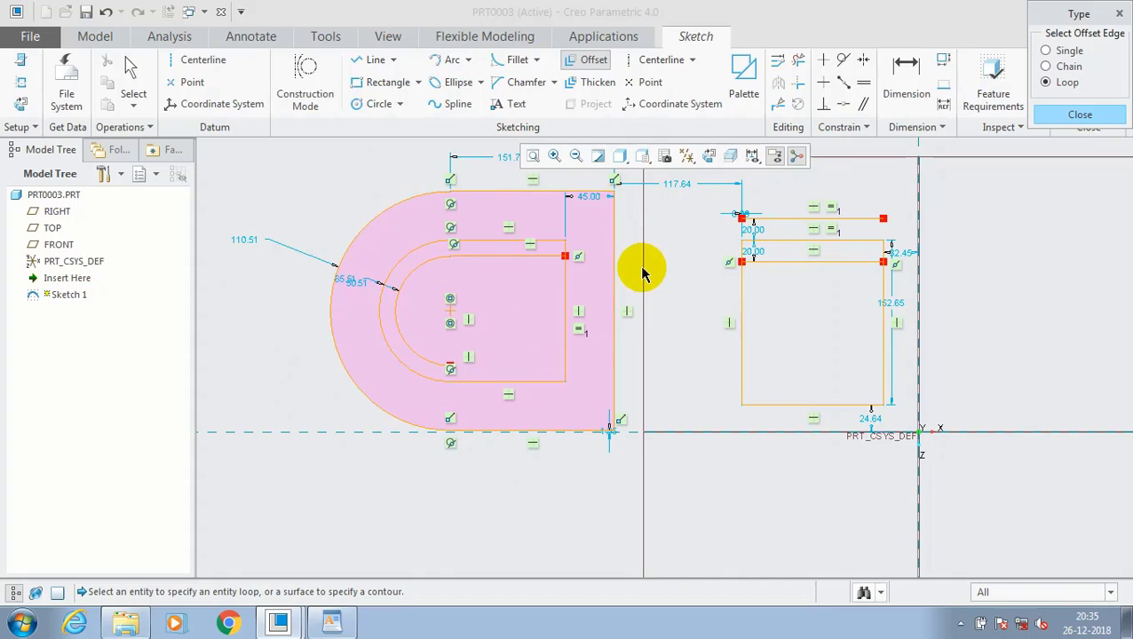
pyautogui.click(1063, 117)
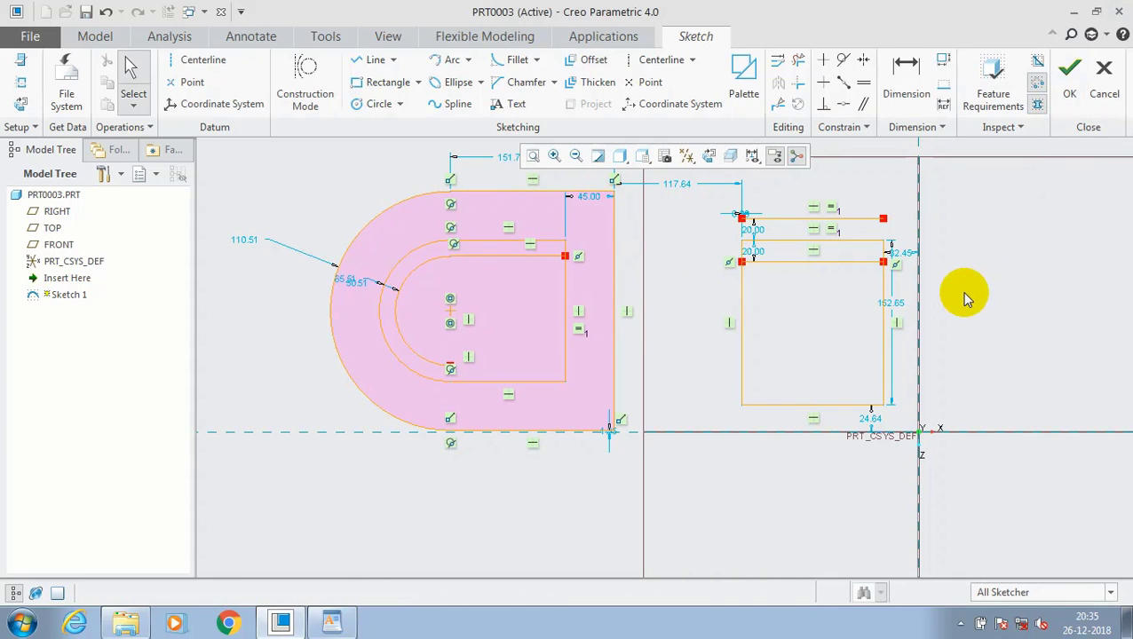
# Sketch a third rectangle to the left of the D-shaped profile, above the horizontal reference line
pyautogui.scroll(-3, 898, 260)
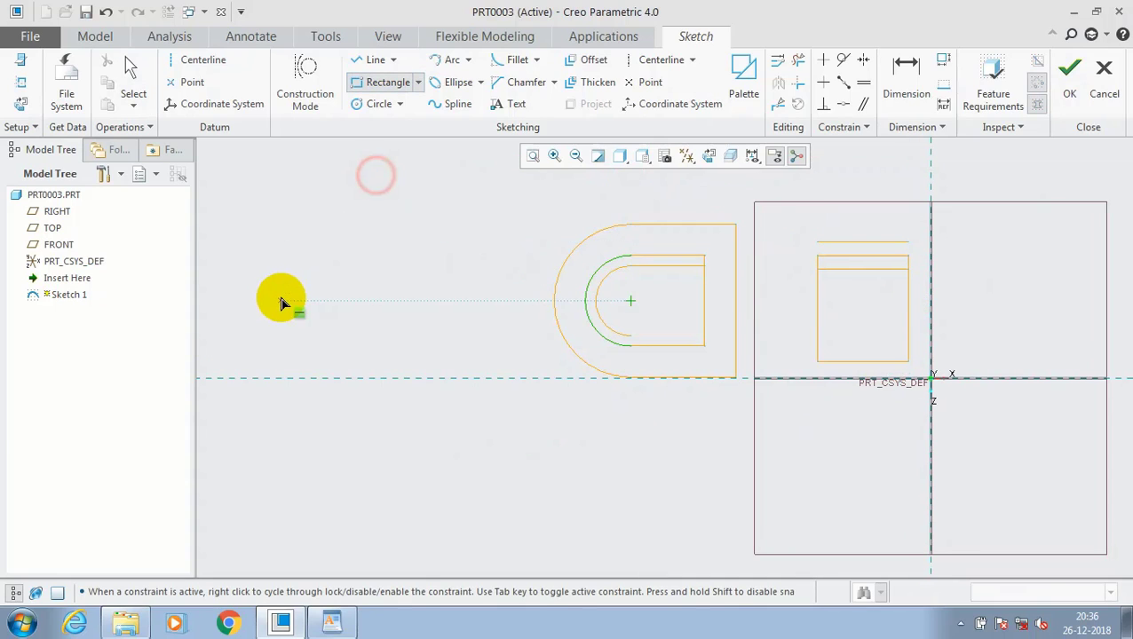
pyautogui.click(288, 252)
pyautogui.click(430, 361)
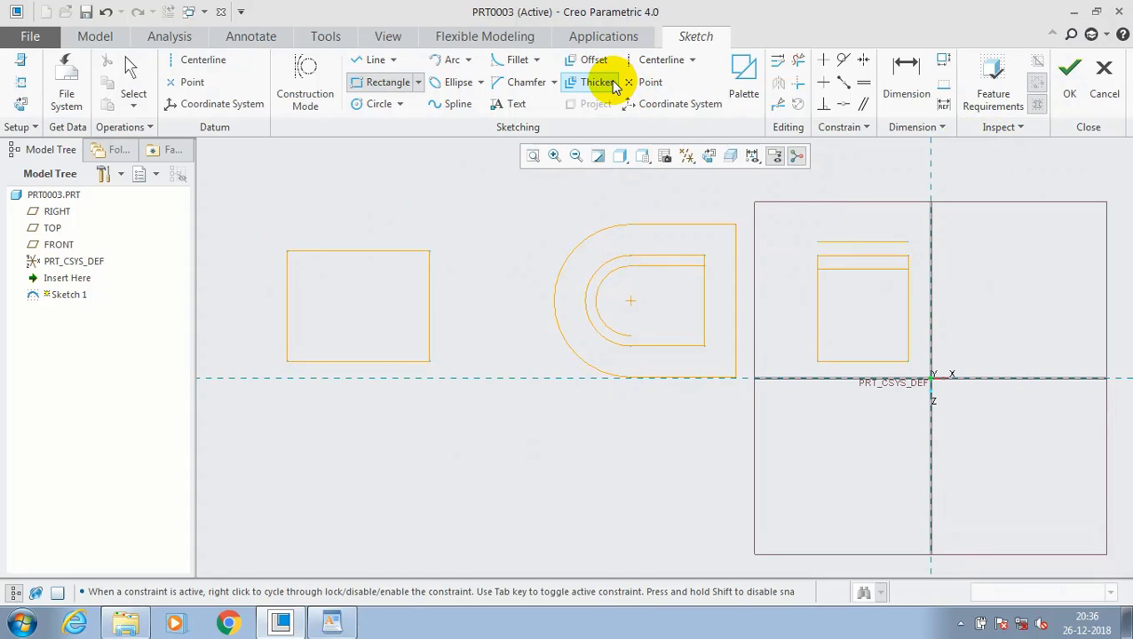
# Thicken the third rectangle's top line with a thickness of 2.5 and an offset of -25, so the strip lies above the rectangle
pyautogui.click(596, 83)
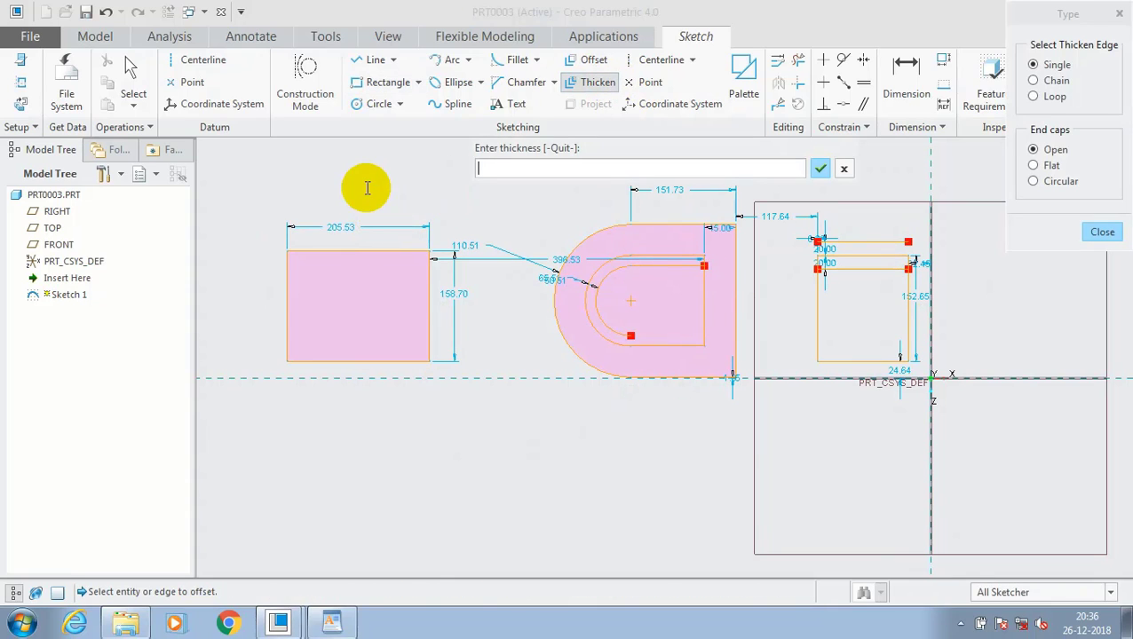
pyautogui.write('2')
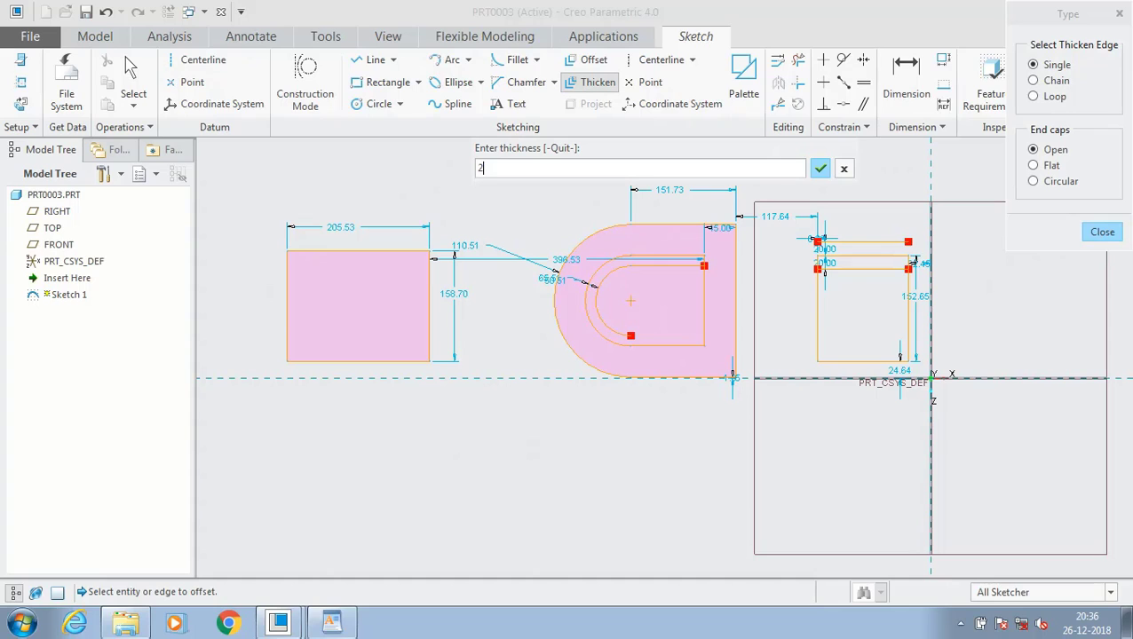
pyautogui.write('.5')
pyautogui.click(819, 168)
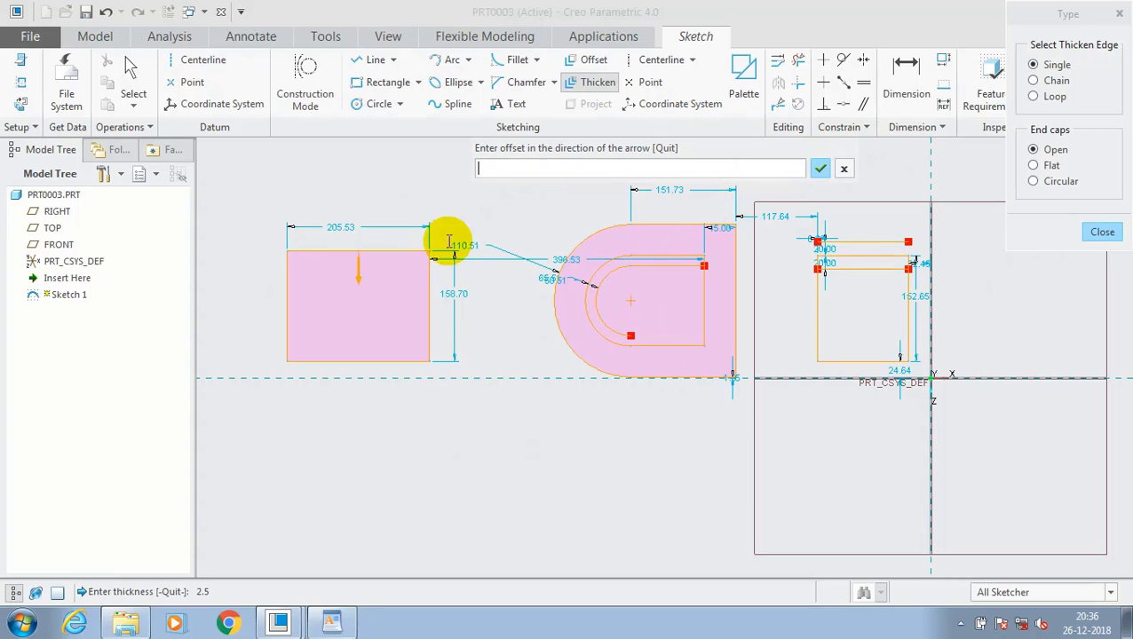
pyautogui.click(508, 166)
pyautogui.write('-')
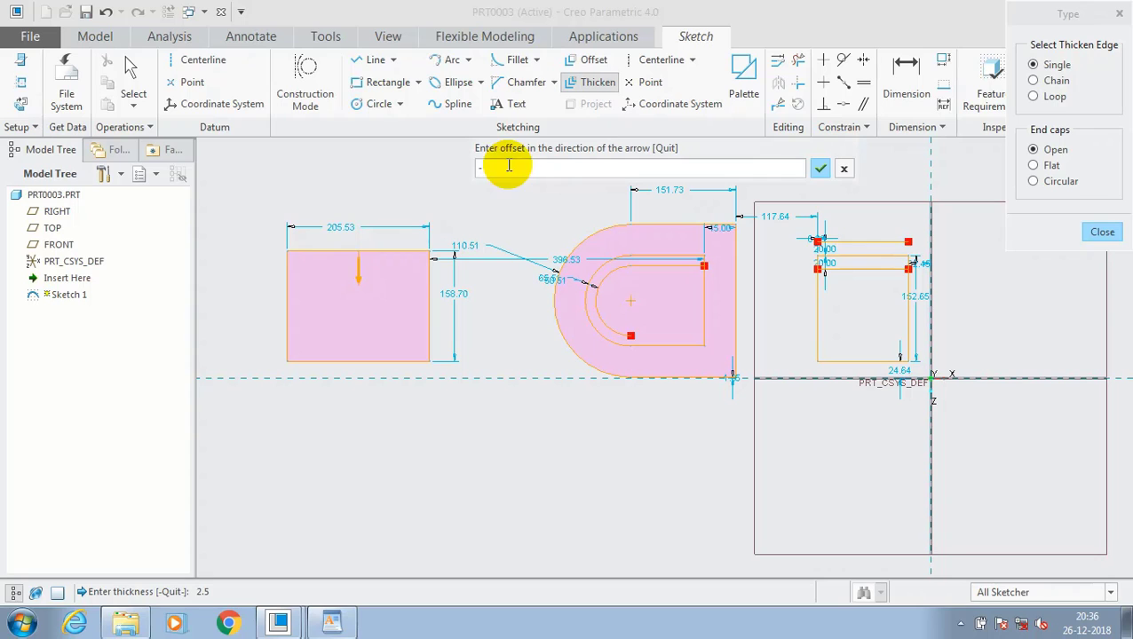
pyautogui.write('25')
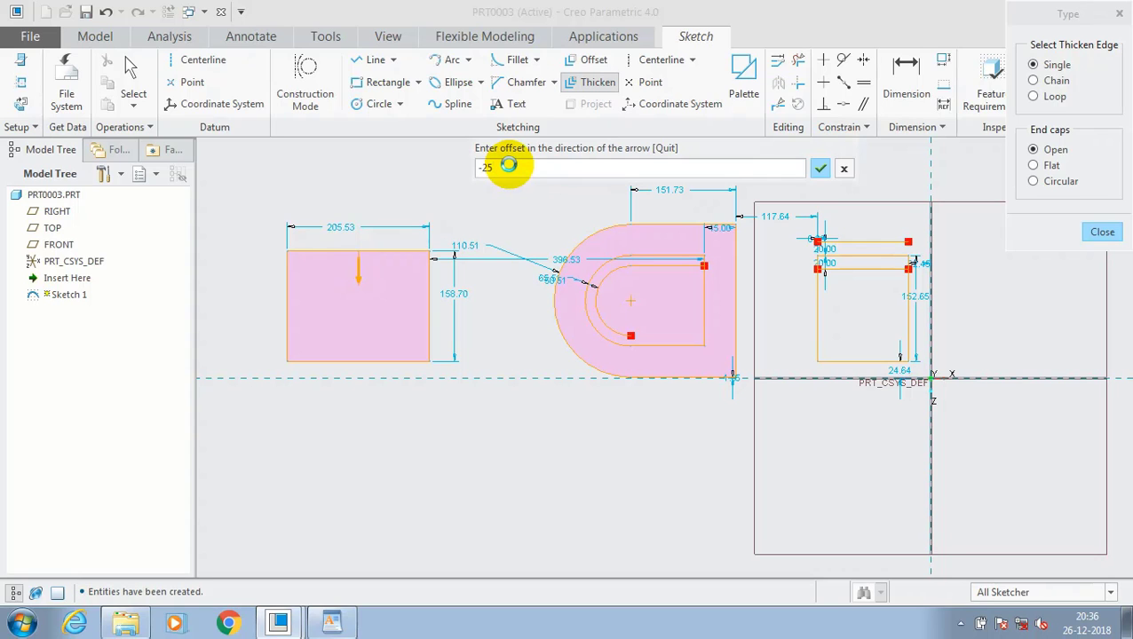
pyautogui.press('Return')
# Thicken the chain of the third rectangle's edges inward with a thickness of 5 and an offset of 30
pyautogui.scroll(5, 365, 239)
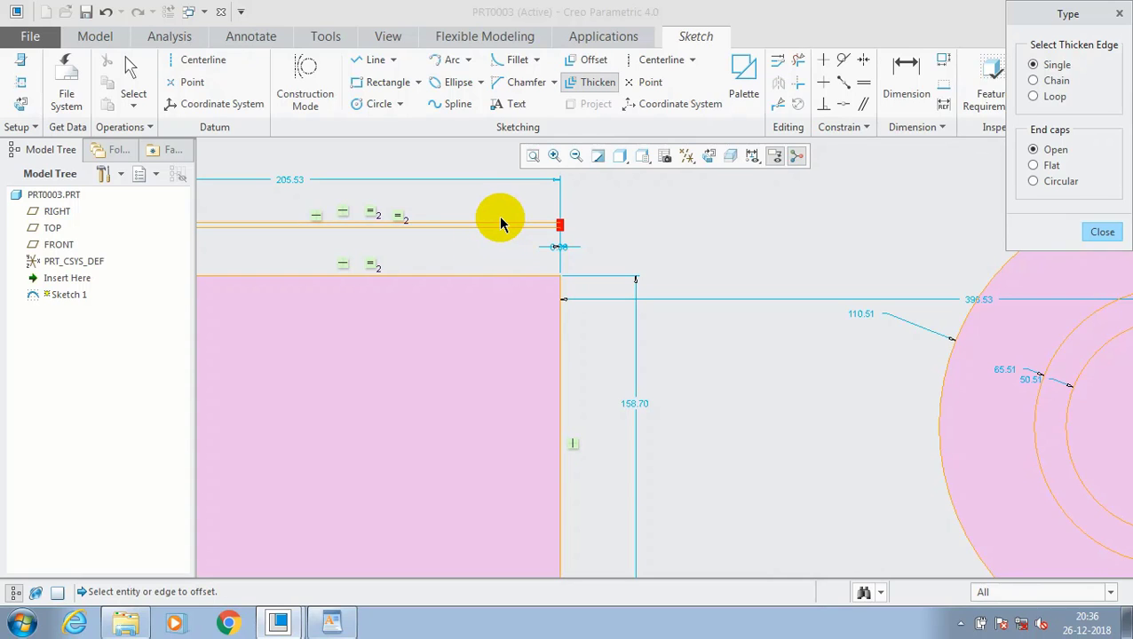
pyautogui.scroll(-4, 498, 220)
pyautogui.scroll(4, 293, 220)
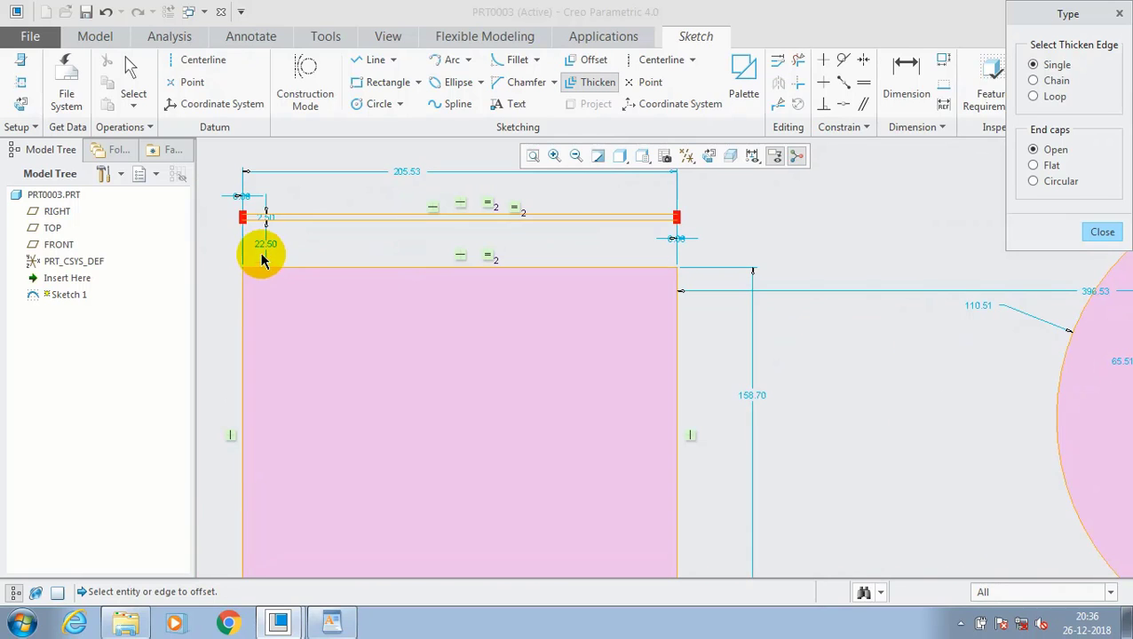
pyautogui.scroll(4, 227, 194)
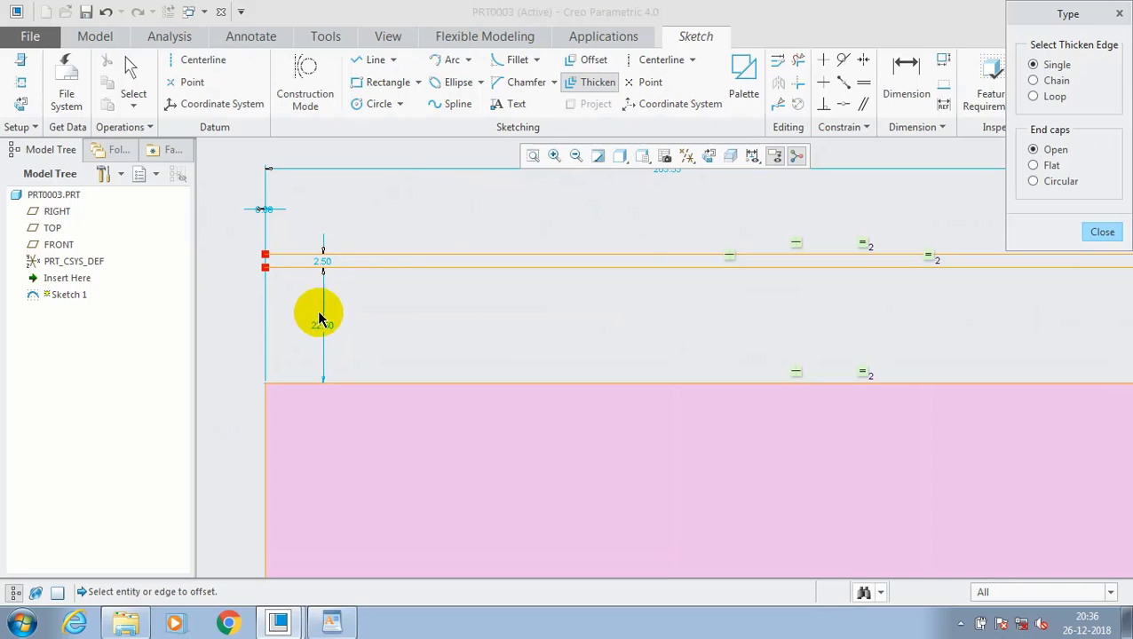
pyautogui.scroll(-6, 391, 374)
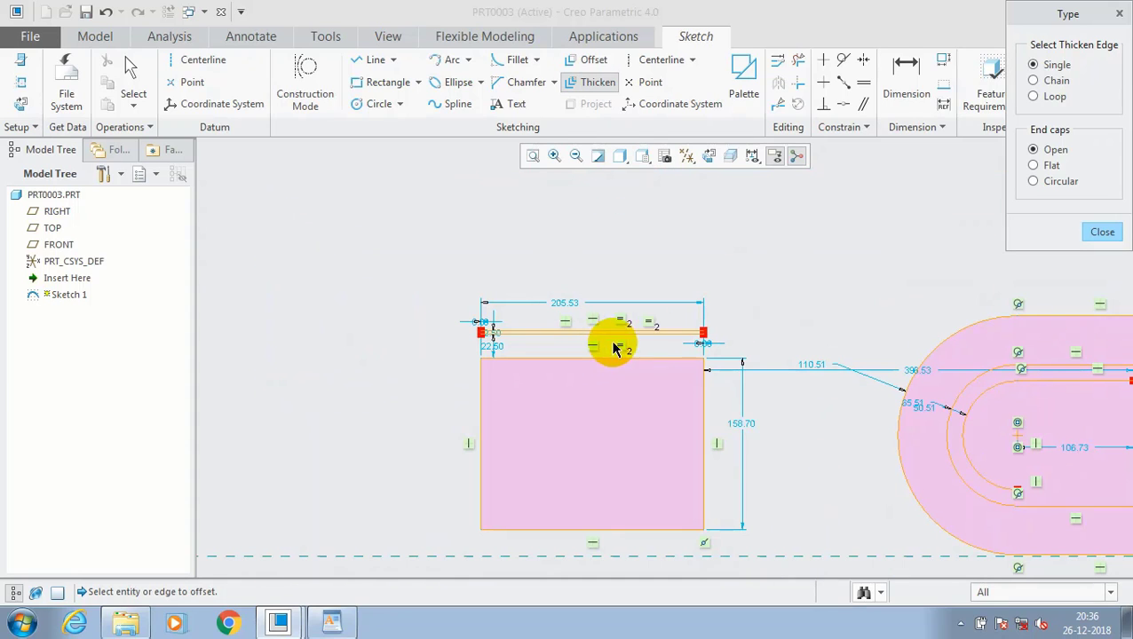
pyautogui.click(1046, 81)
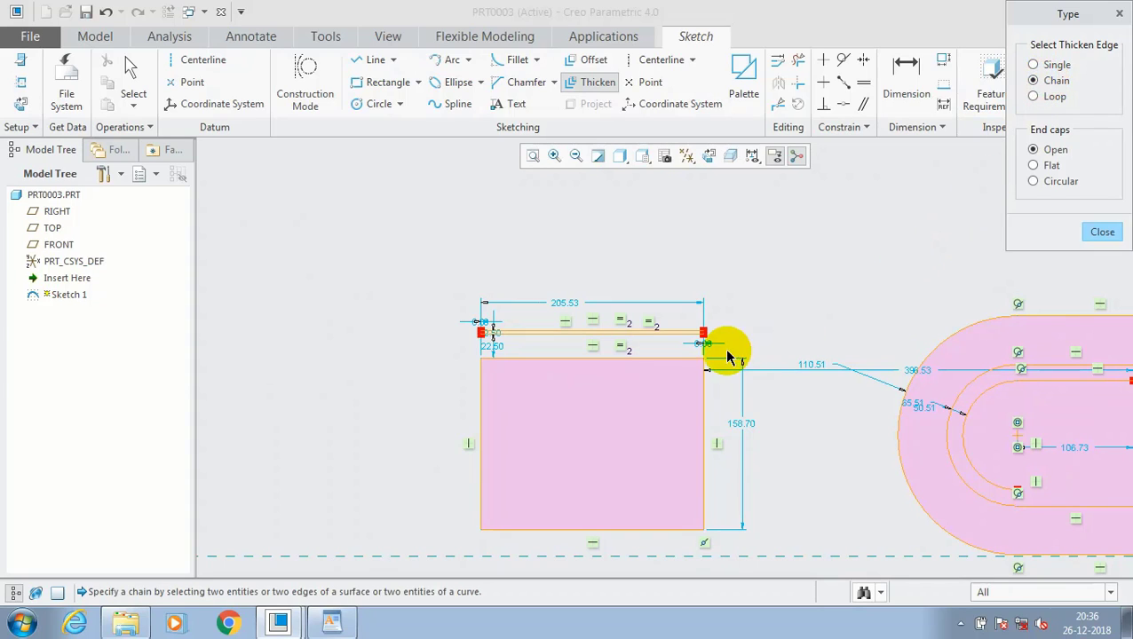
pyautogui.click(669, 361)
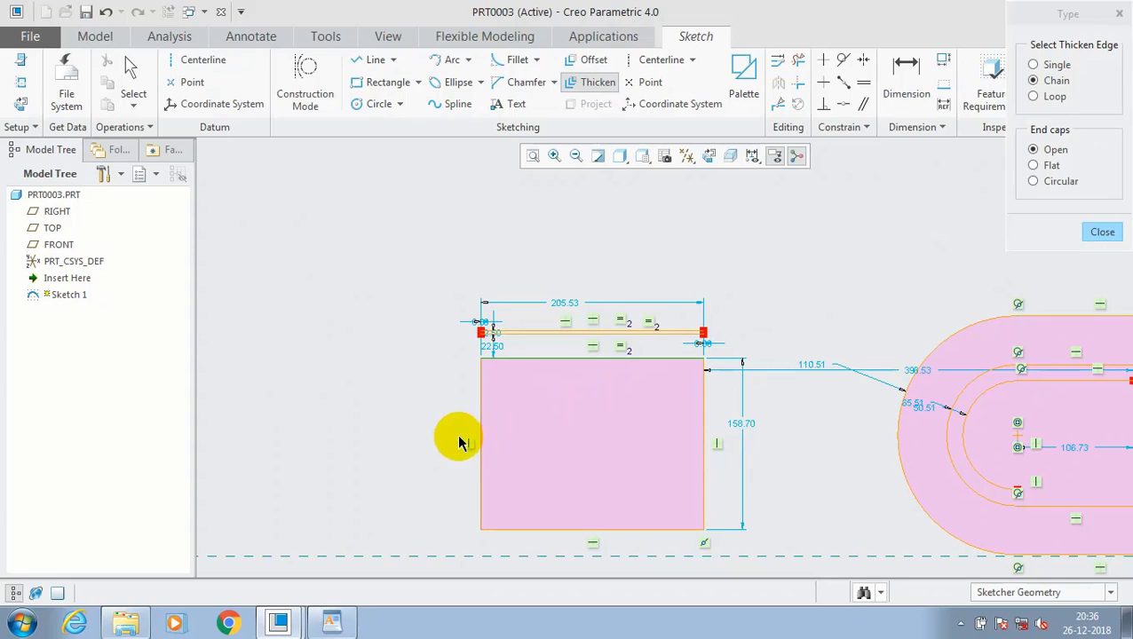
pyautogui.click(480, 399)
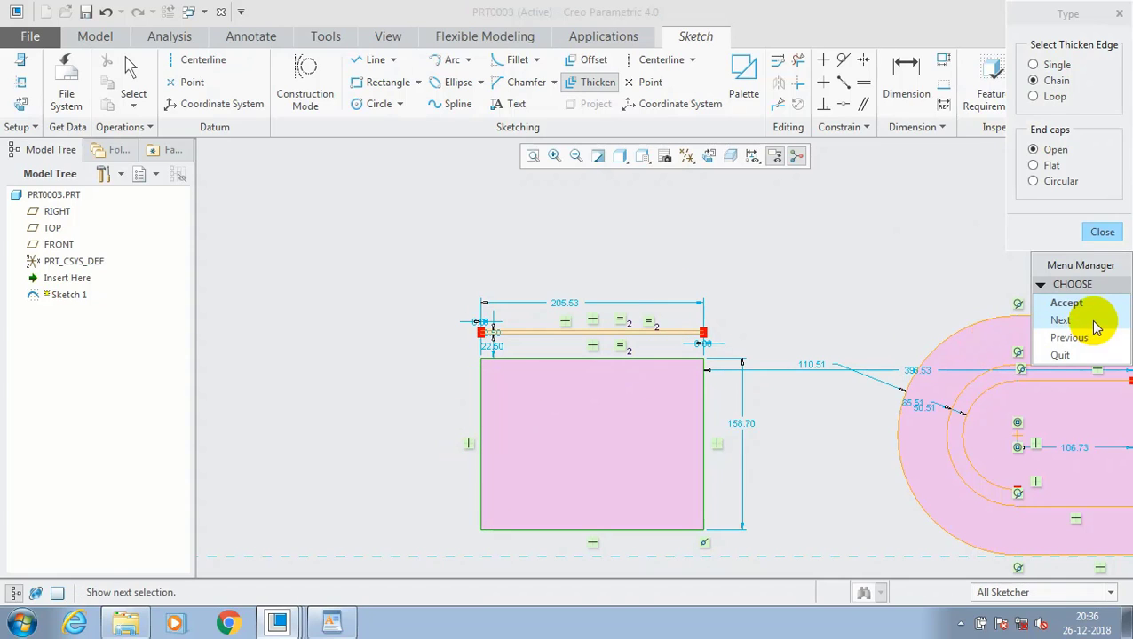
pyautogui.click(1075, 306)
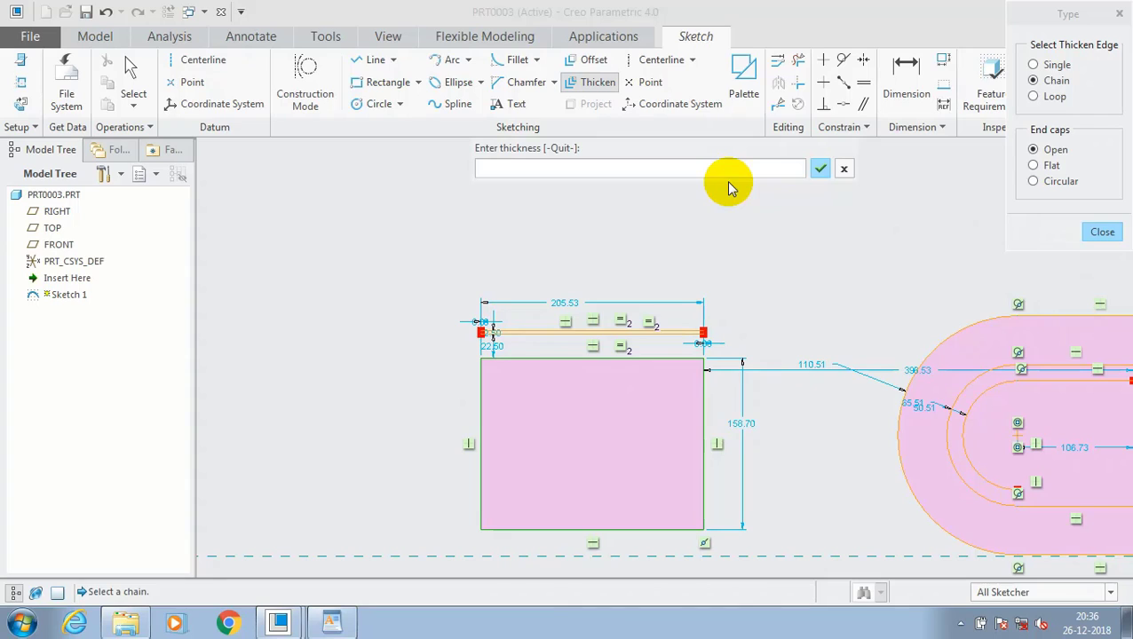
pyautogui.click(688, 170)
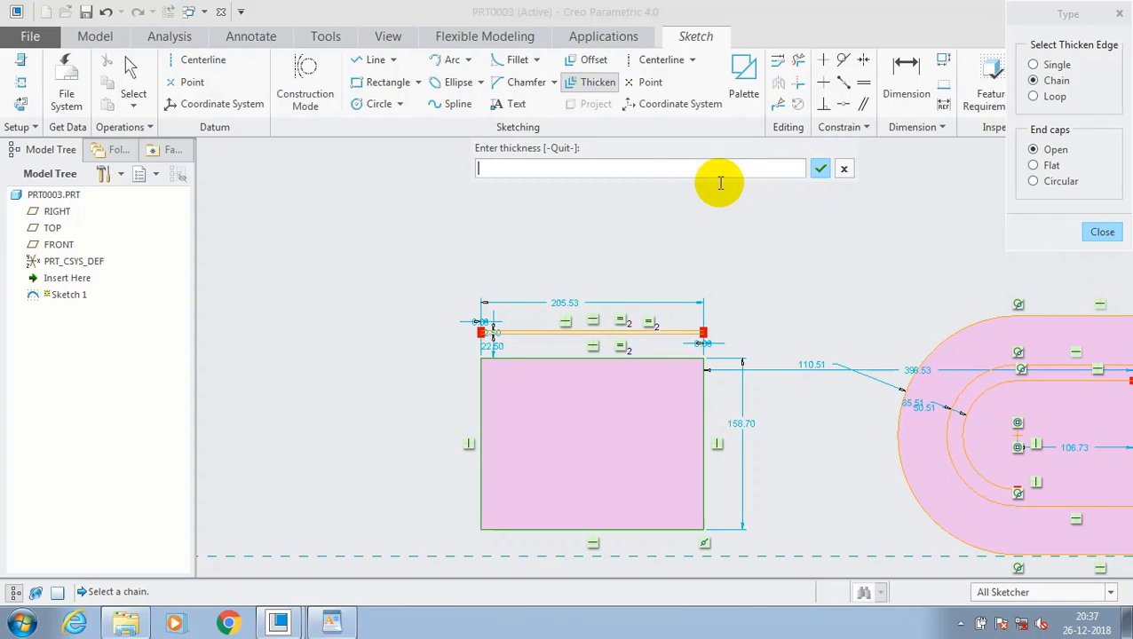
pyautogui.write('5')
pyautogui.press('Return')
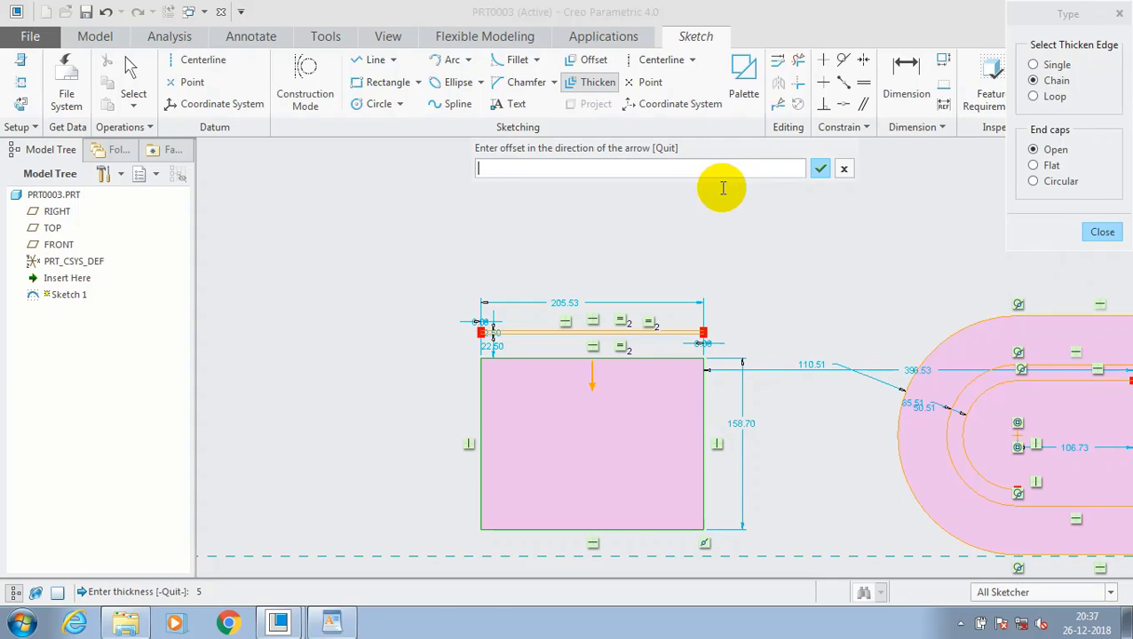
pyautogui.write('30')
pyautogui.press('Return')
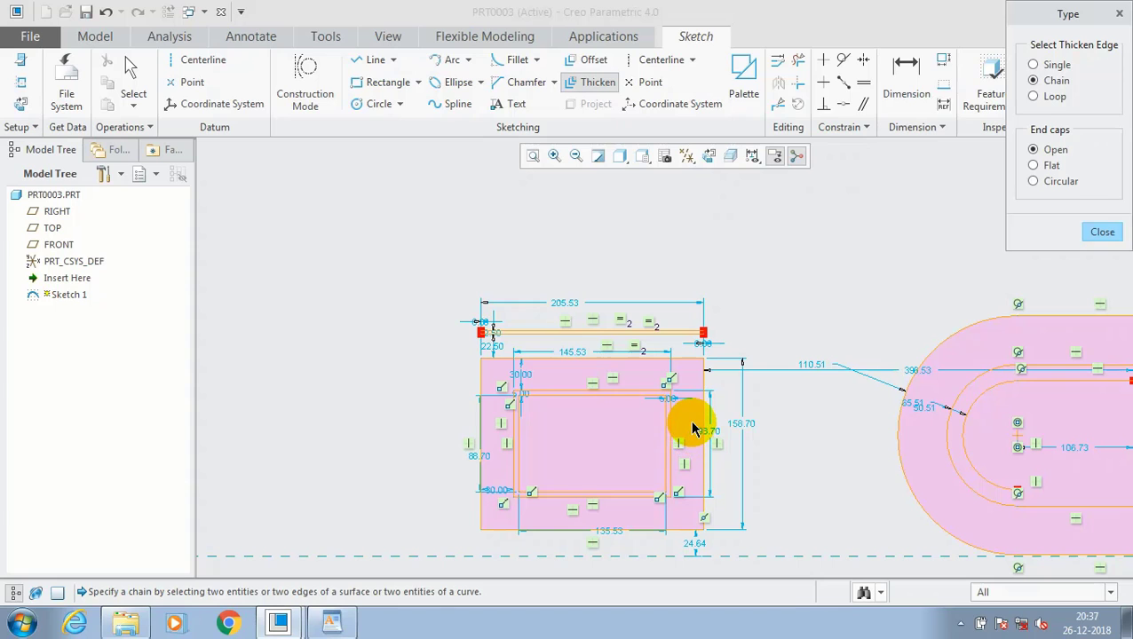
# Examine the thickened double outline inside the third rectangle and the D-shaped profile beside it
pyautogui.scroll(-3, 666, 431)
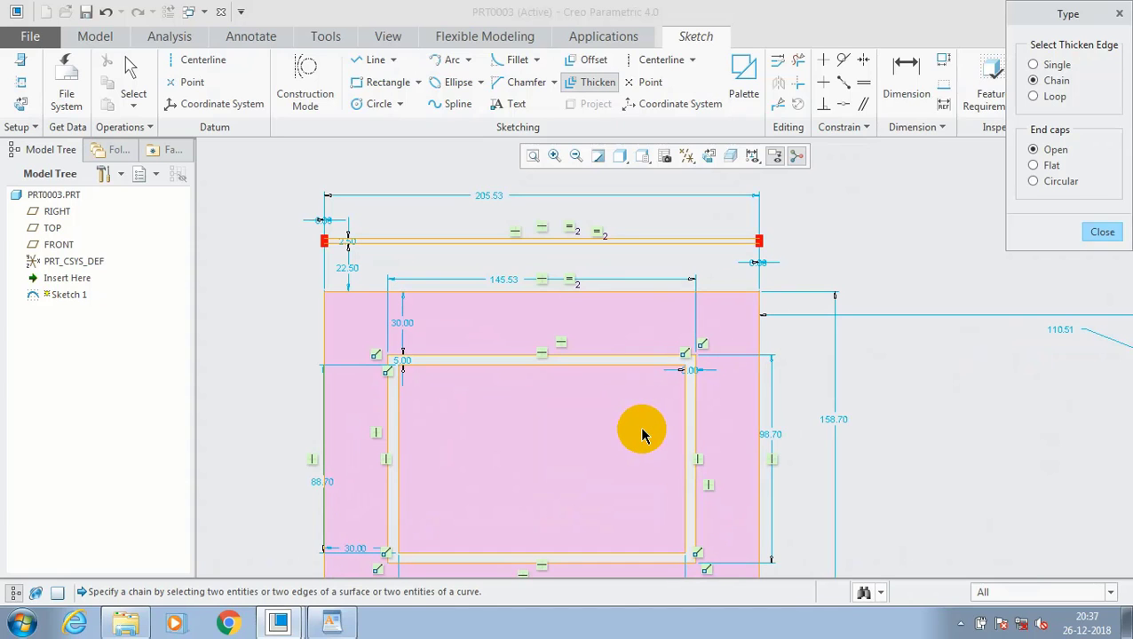
pyautogui.scroll(-2, 644, 430)
pyautogui.scroll(3, 648, 422)
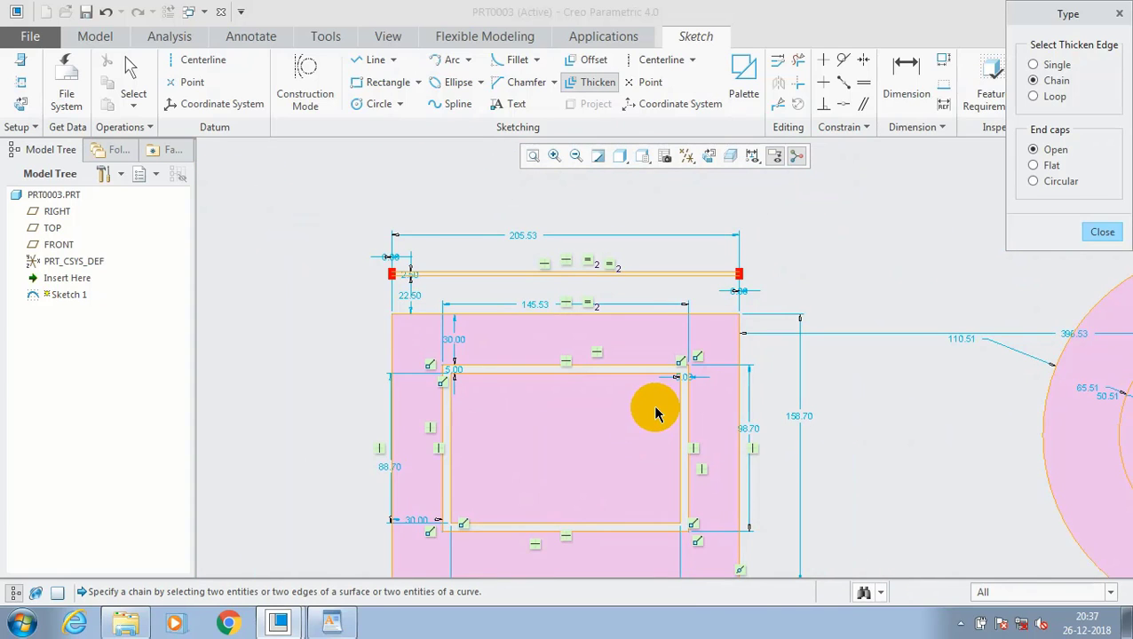
pyautogui.scroll(2, 657, 414)
pyautogui.scroll(-1, 666, 439)
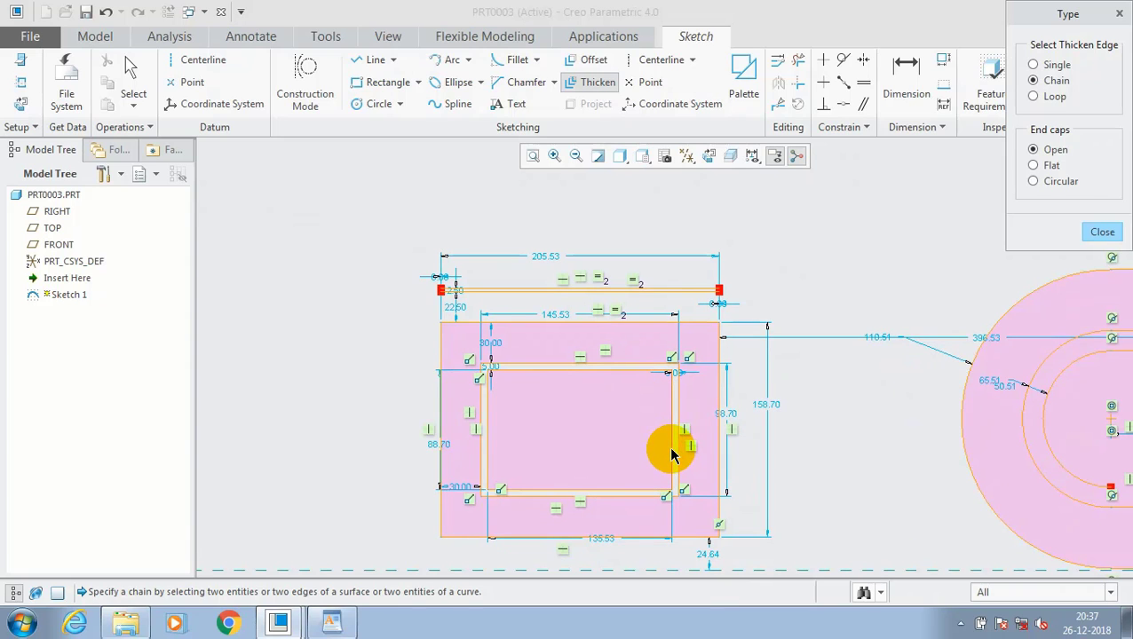
pyautogui.scroll(1, 979, 190)
pyautogui.scroll(1, 936, 232)
pyautogui.scroll(1, 1032, 314)
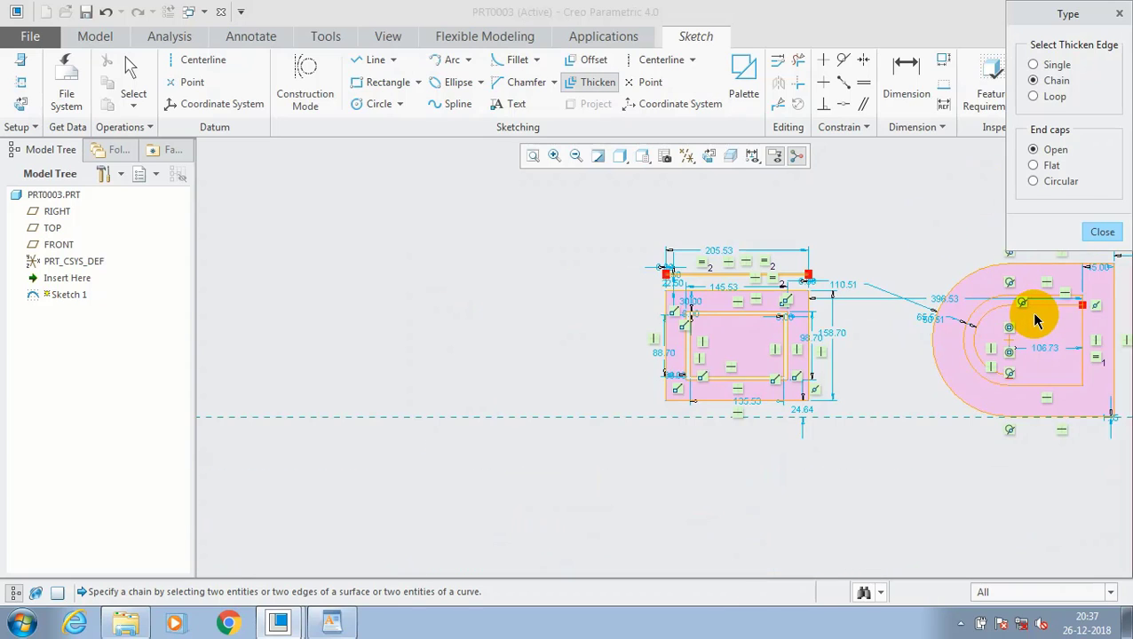
pyautogui.scroll(1, 1112, 302)
pyautogui.scroll(-2, 1110, 301)
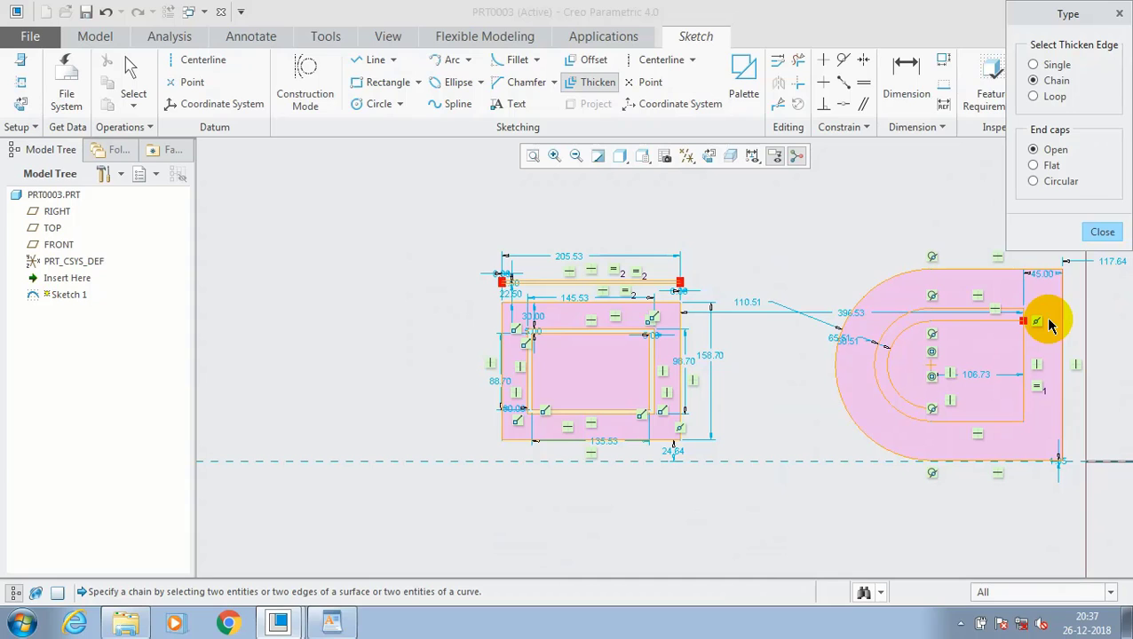
pyautogui.scroll(-2, 1039, 319)
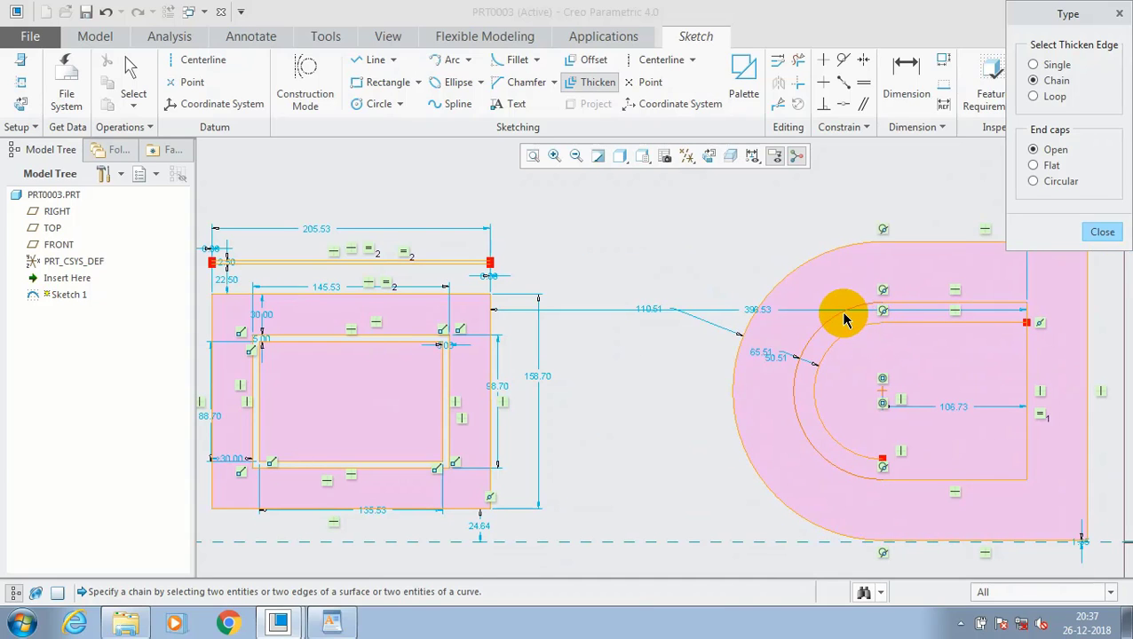
# Try to thicken the original D-shaped loop with a thickness of 10 and an offset of 70, and finish the Thicken command
pyautogui.click(844, 320)
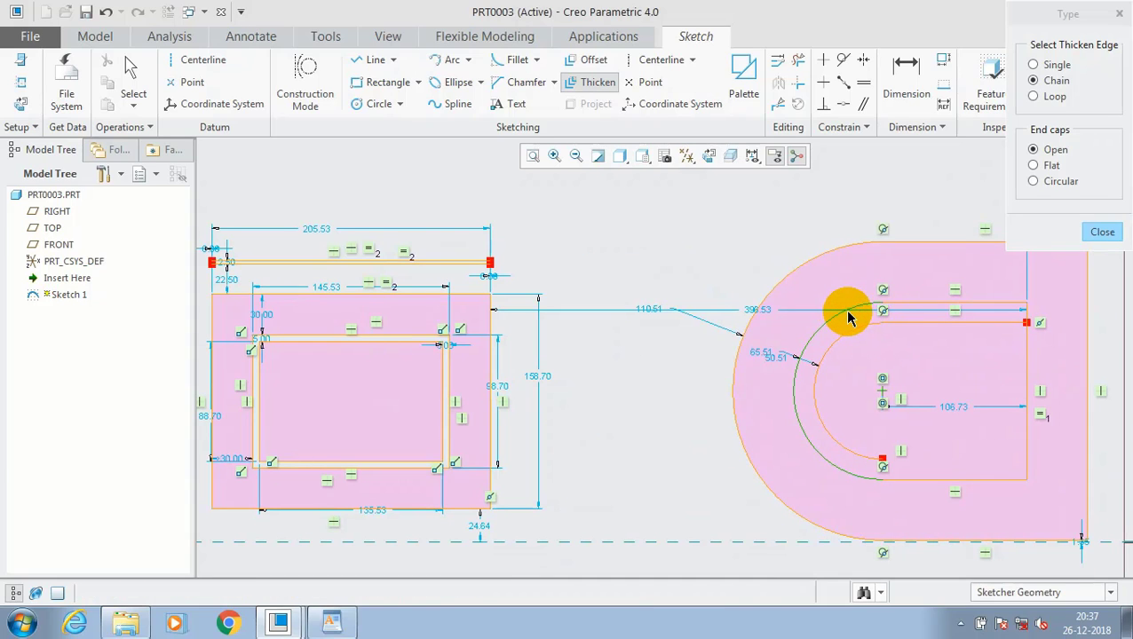
pyautogui.click(1049, 96)
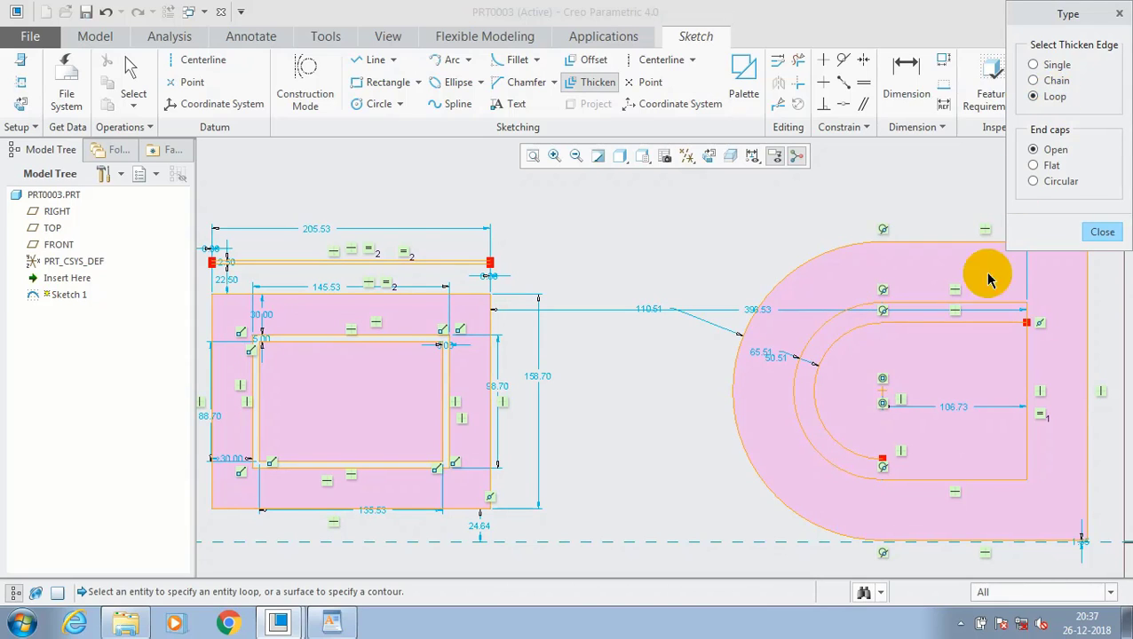
pyautogui.click(830, 321)
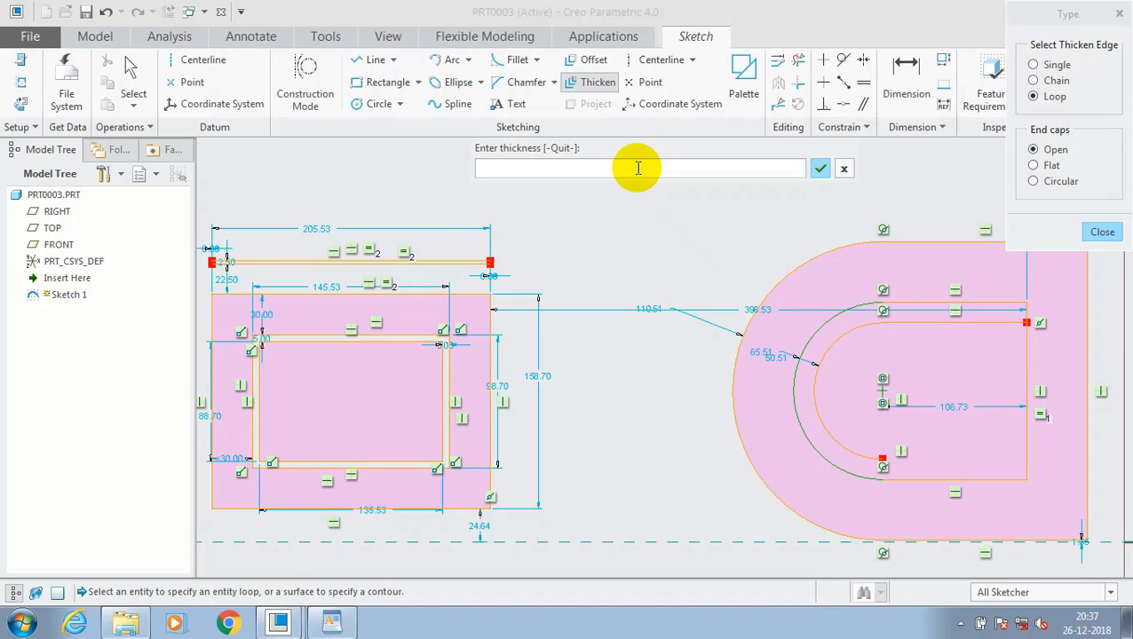
pyautogui.write('10')
pyautogui.press('Return')
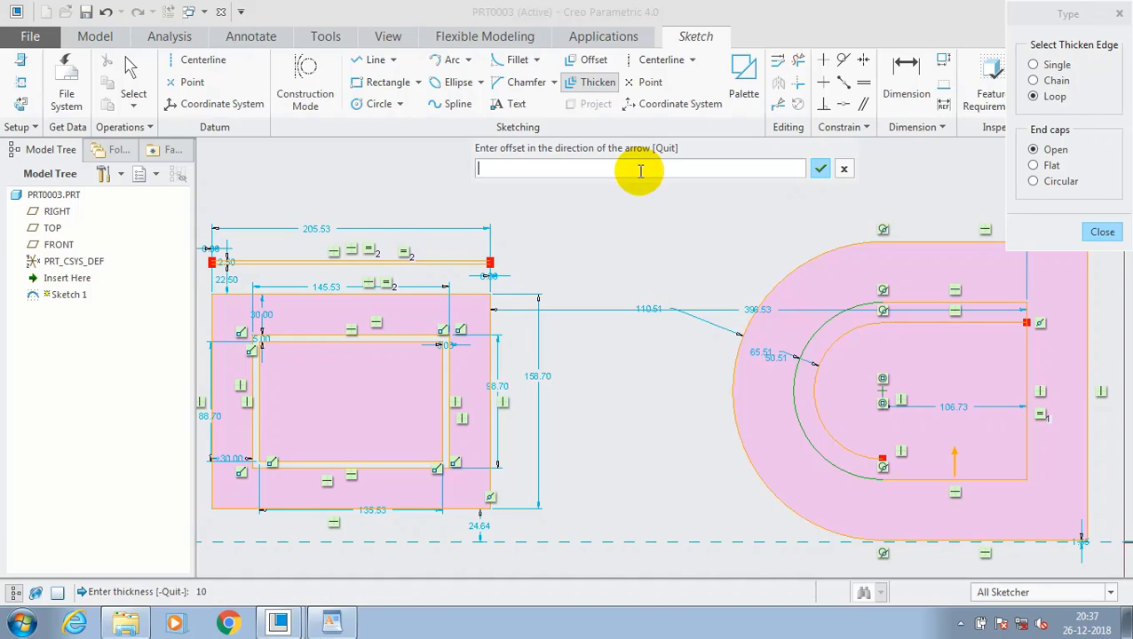
pyautogui.write('7')
pyautogui.write('0')
pyautogui.press('Return')
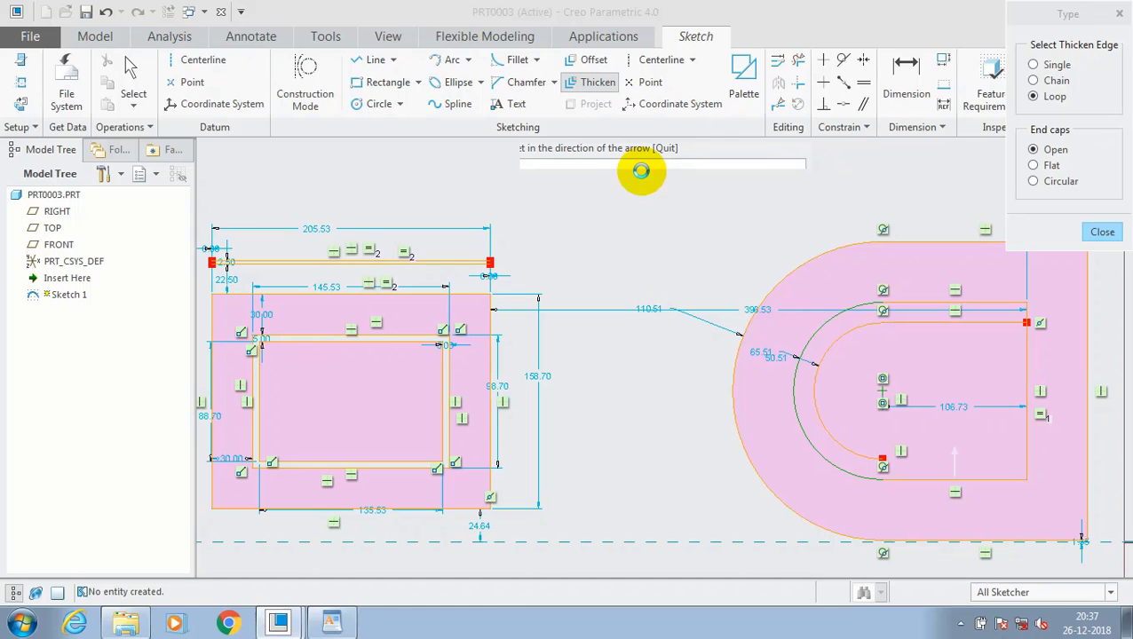
pyautogui.scroll(5, 892, 293)
pyautogui.scroll(-3, 1026, 346)
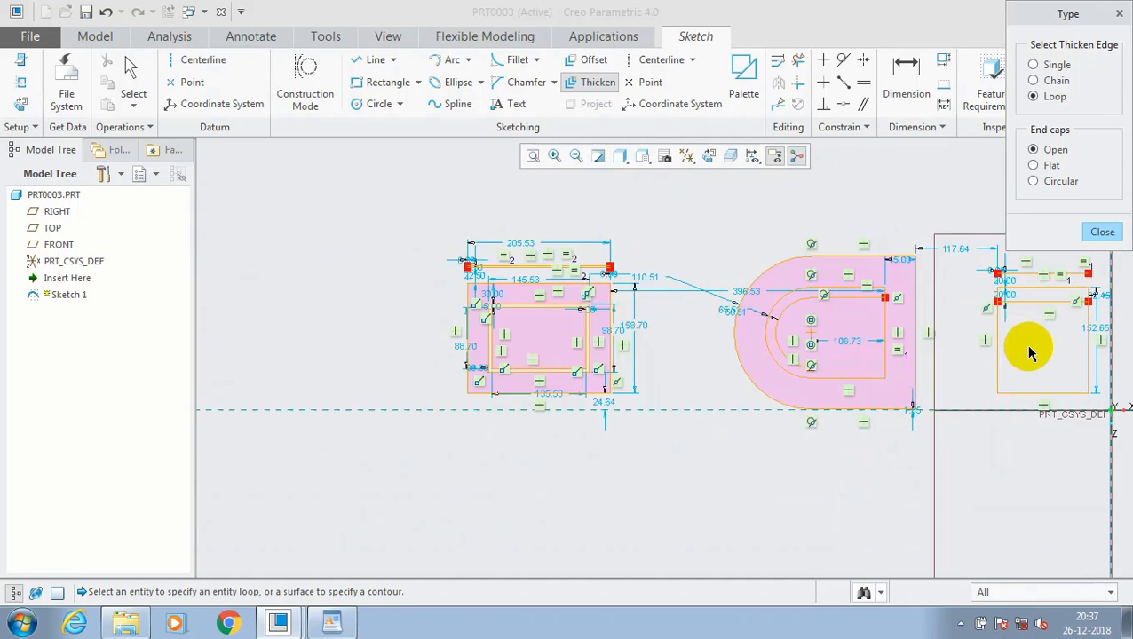
pyautogui.click(1102, 231)
pyautogui.scroll(4, 1021, 254)
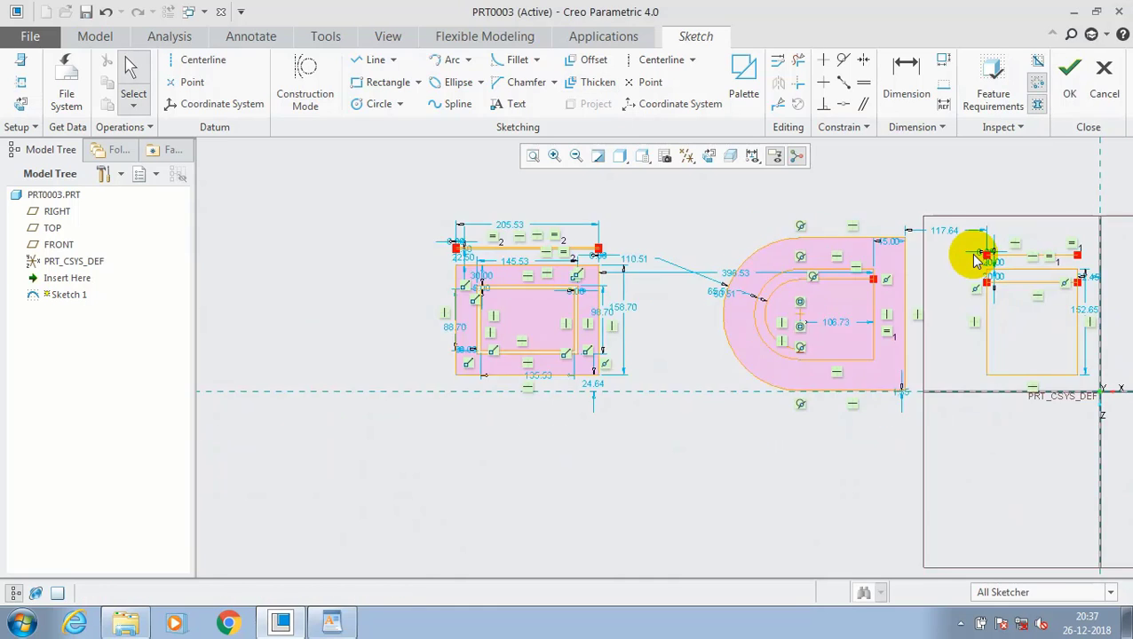
pyautogui.scroll(-3, 1037, 257)
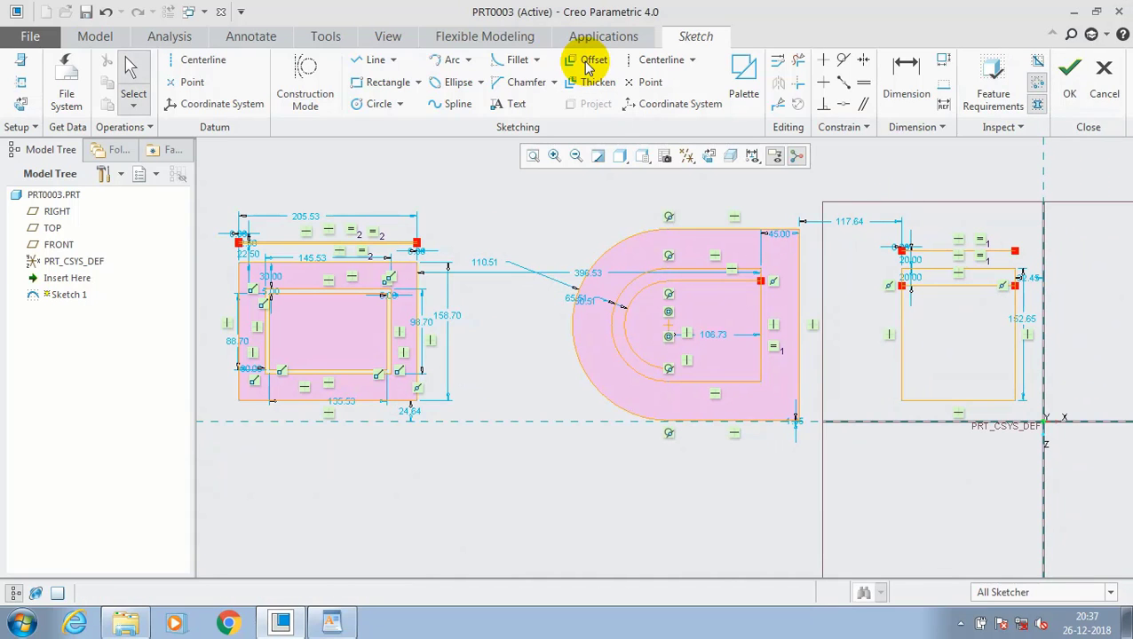
pyautogui.click(587, 62)
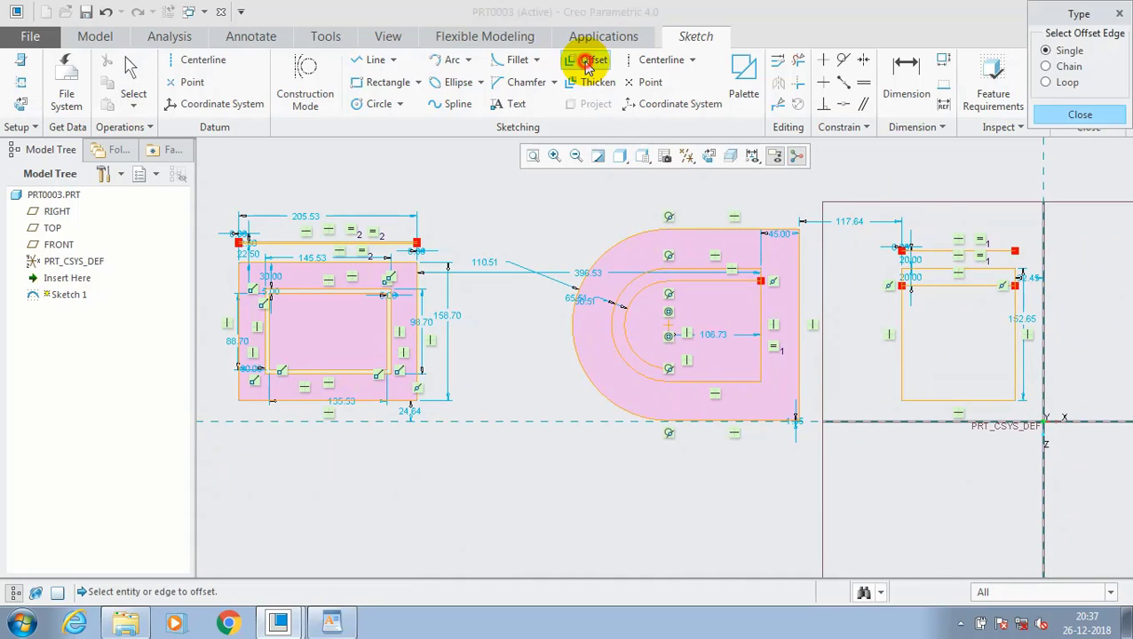
pyautogui.click(1046, 83)
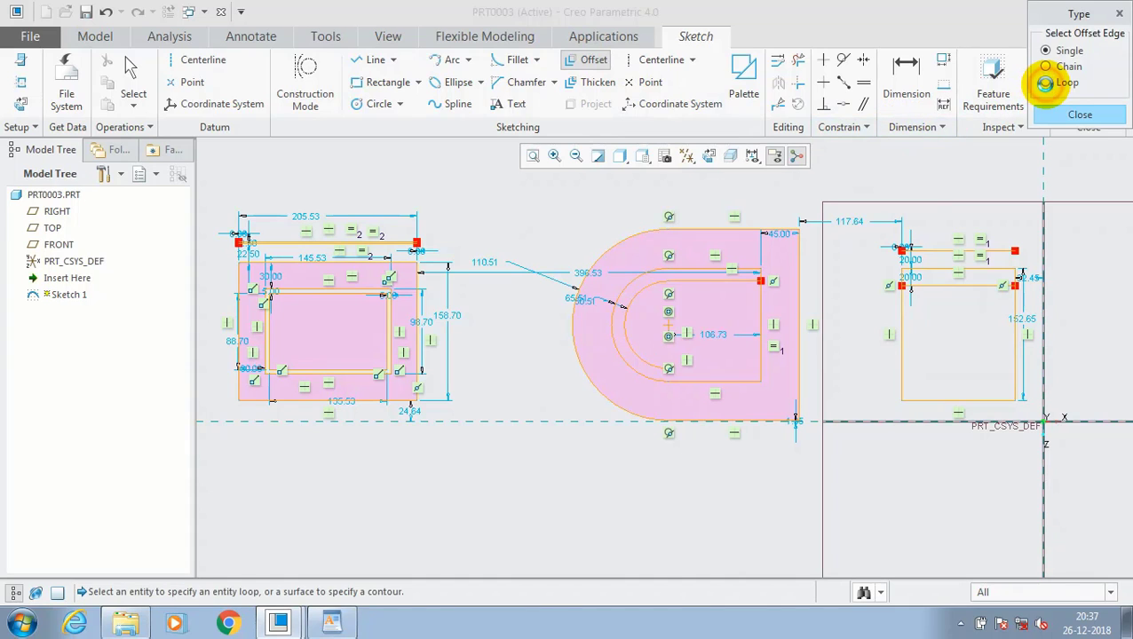
pyautogui.click(1080, 115)
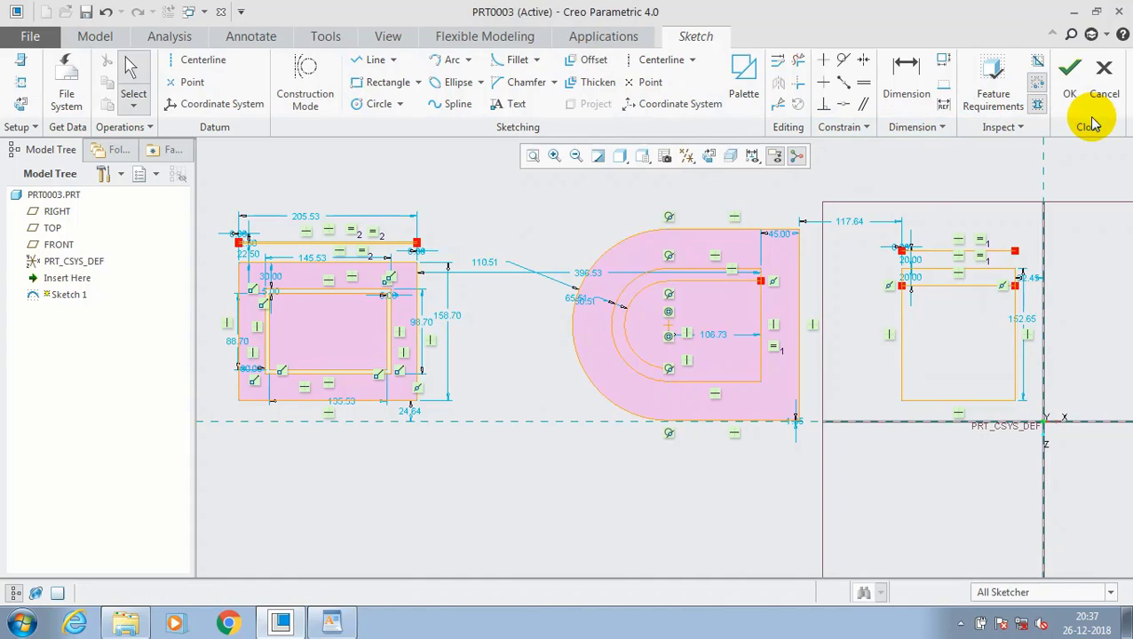
# Thicken the outer D-shaped loop inward with open end caps, a thickness of 2.5 and an offset of 75
pyautogui.click(589, 82)
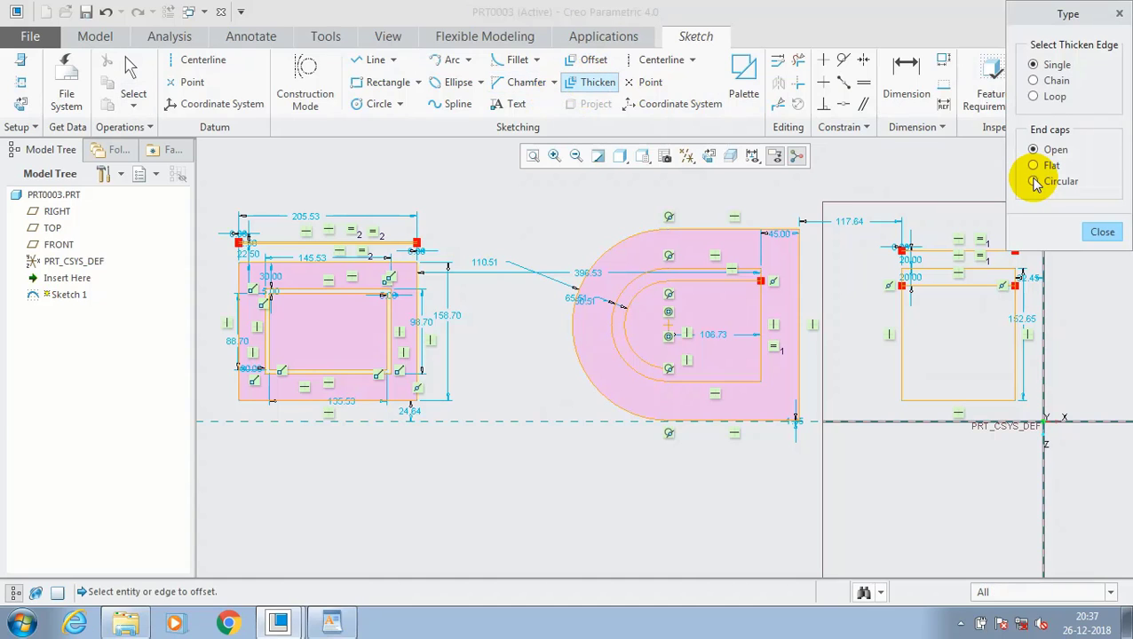
pyautogui.click(1038, 96)
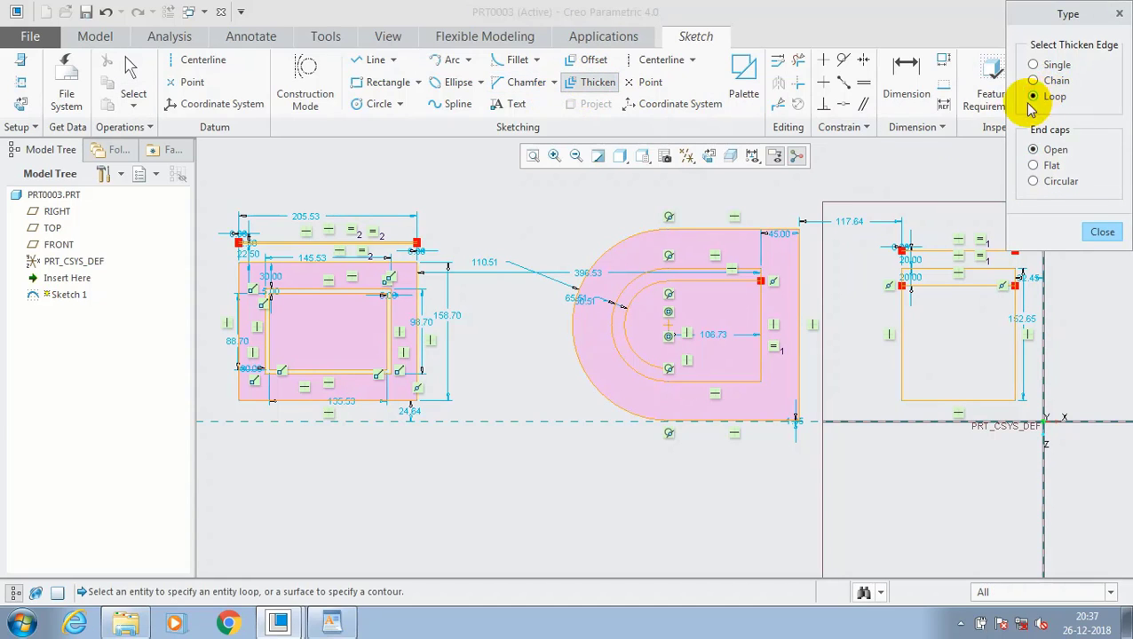
pyautogui.click(611, 257)
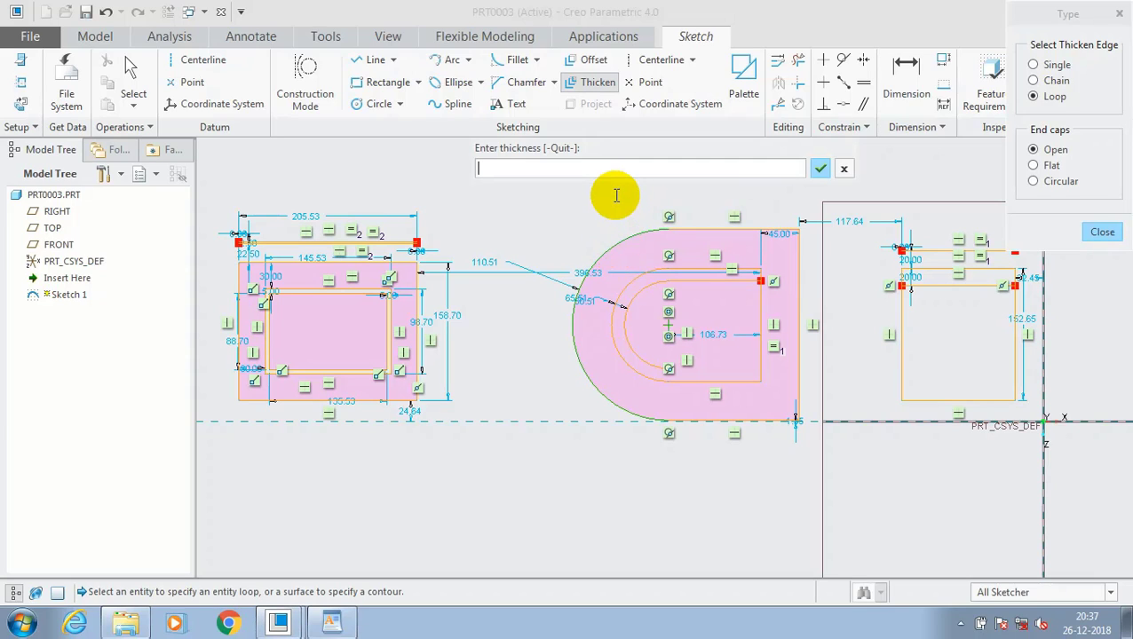
pyautogui.write('2.5')
pyautogui.press('Return')
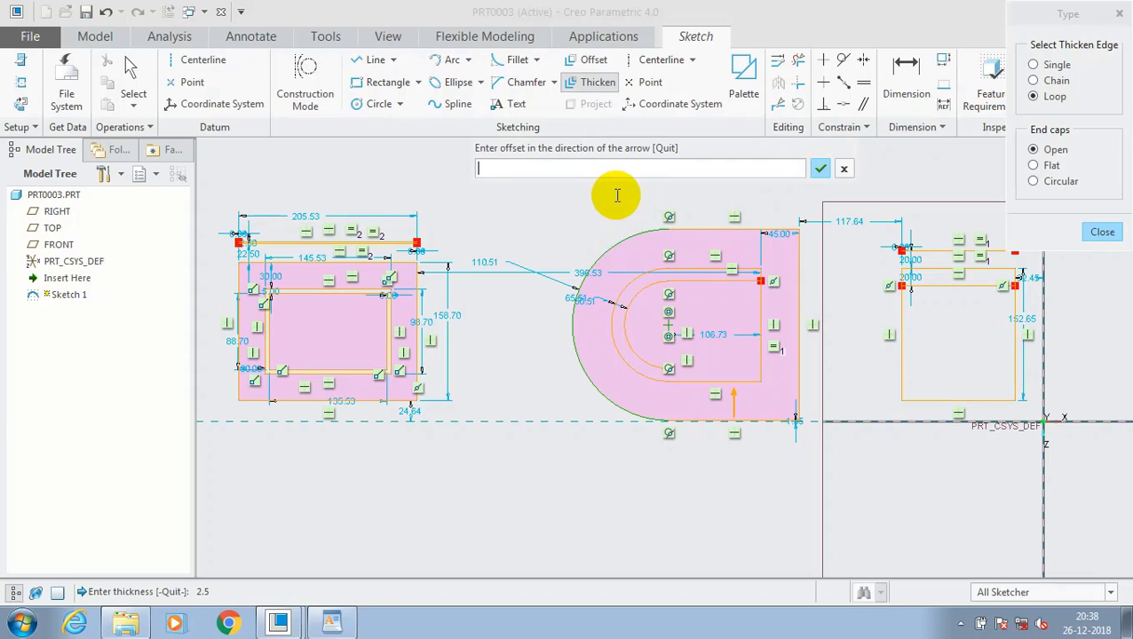
pyautogui.write('75')
pyautogui.press('Return')
pyautogui.scroll(-5, 725, 263)
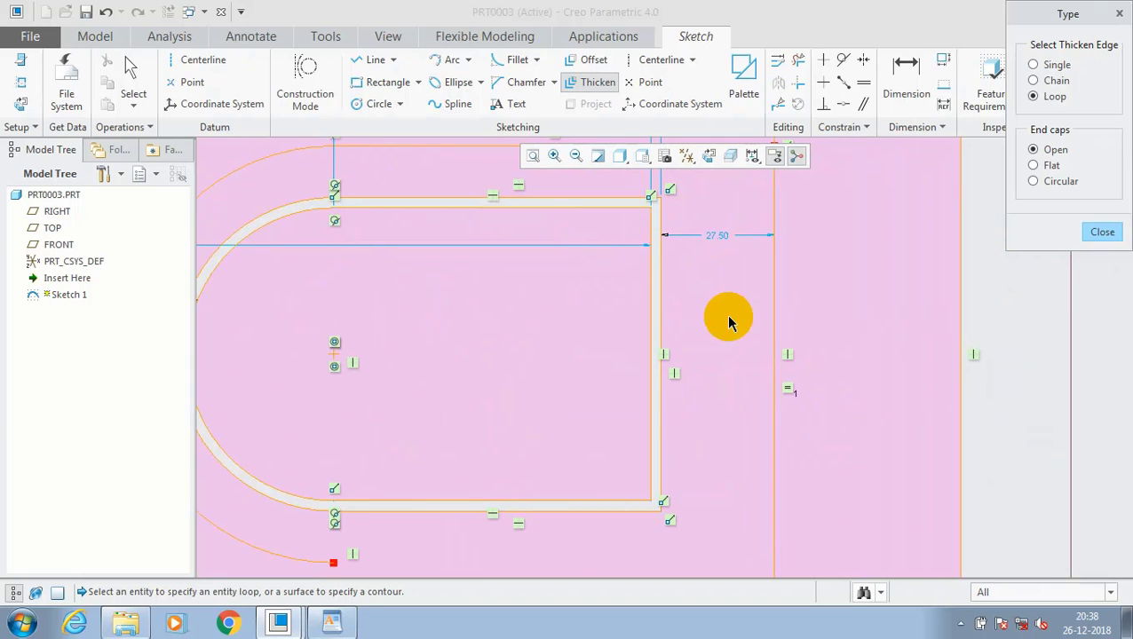
pyautogui.scroll(6, 728, 321)
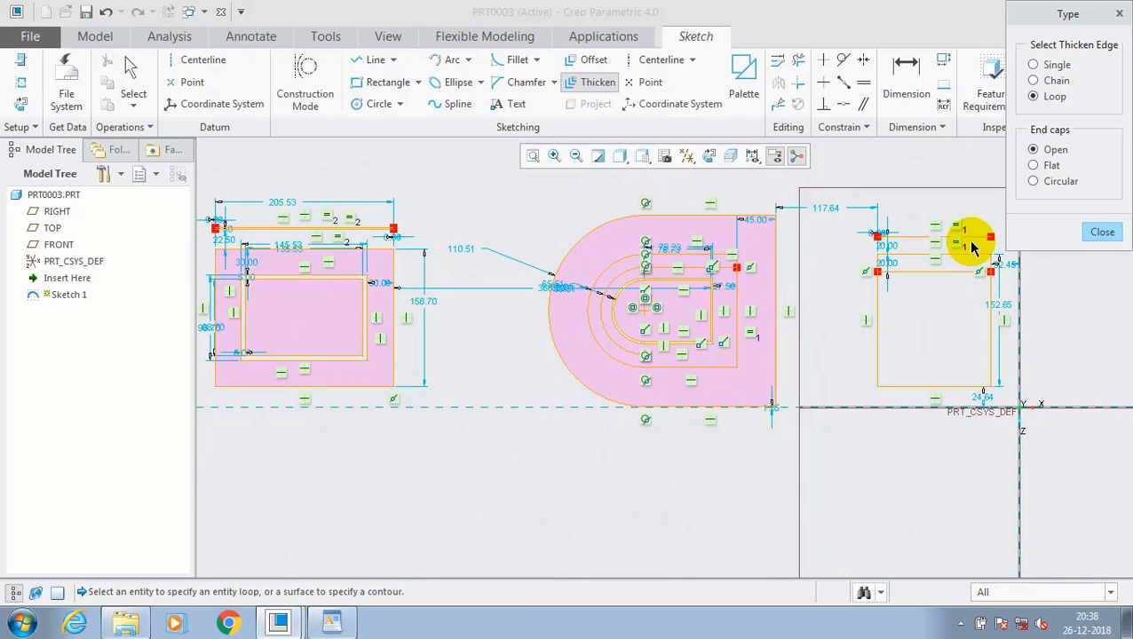
# Switch the Thicken end caps to Circular and Flat, inspect the thickened D-shaped outline, and finish the Thicken command
pyautogui.click(1033, 180)
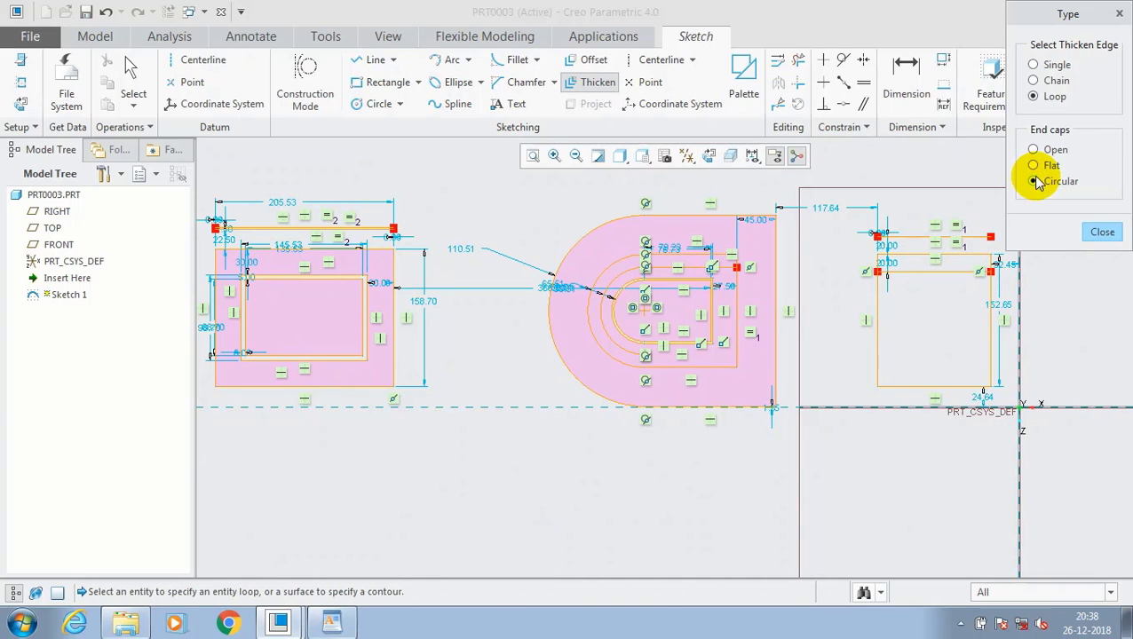
pyautogui.click(1035, 166)
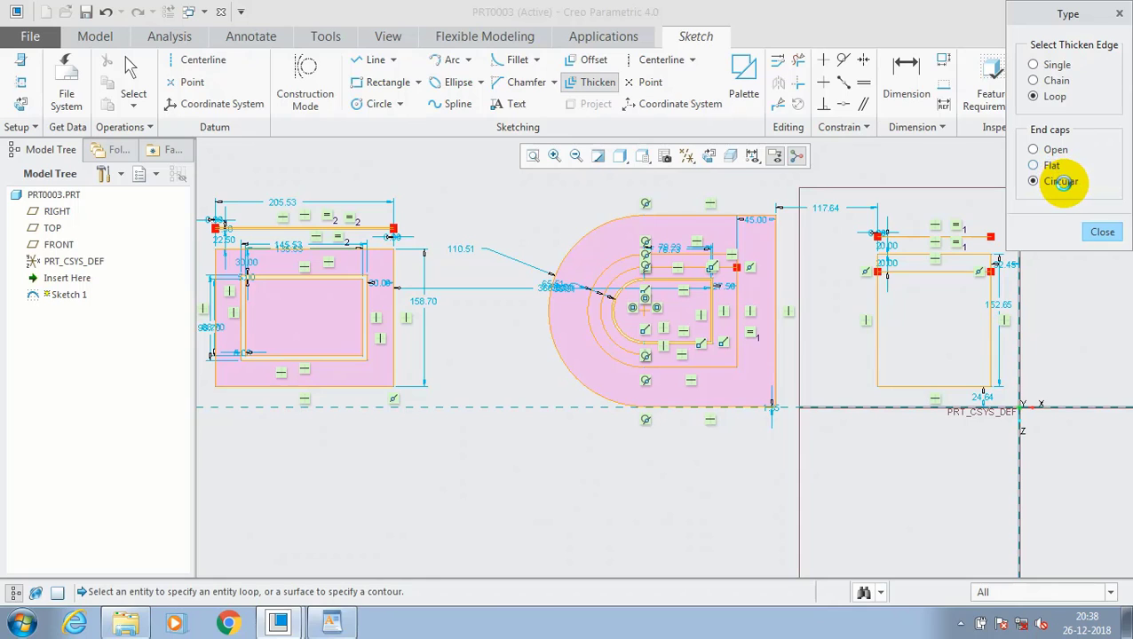
pyautogui.scroll(-6, 702, 266)
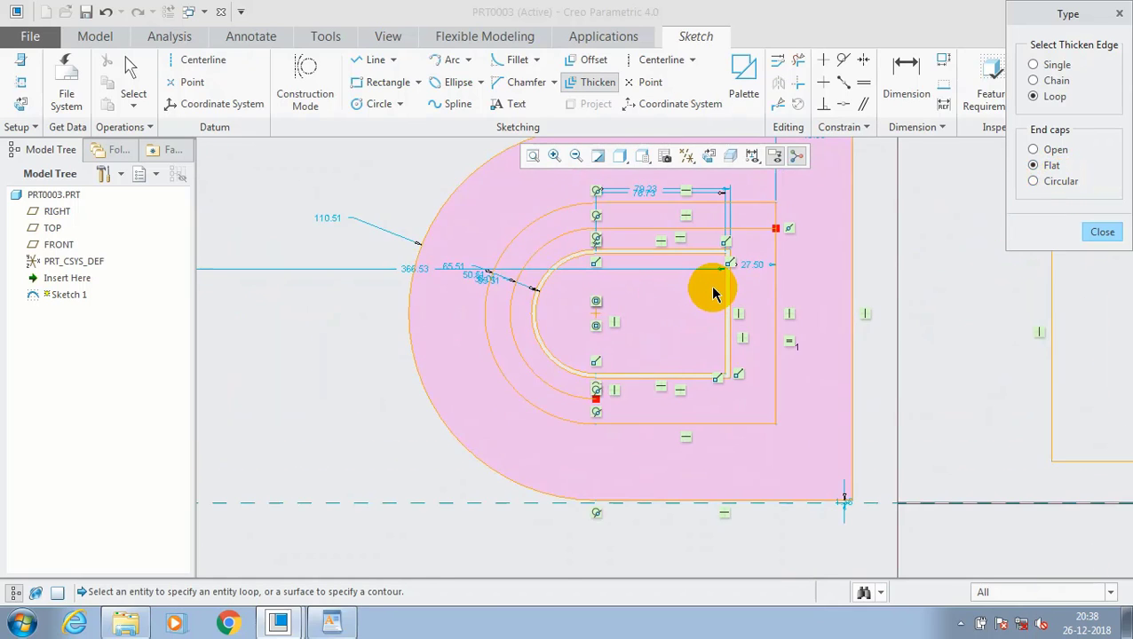
pyautogui.scroll(-2, 755, 242)
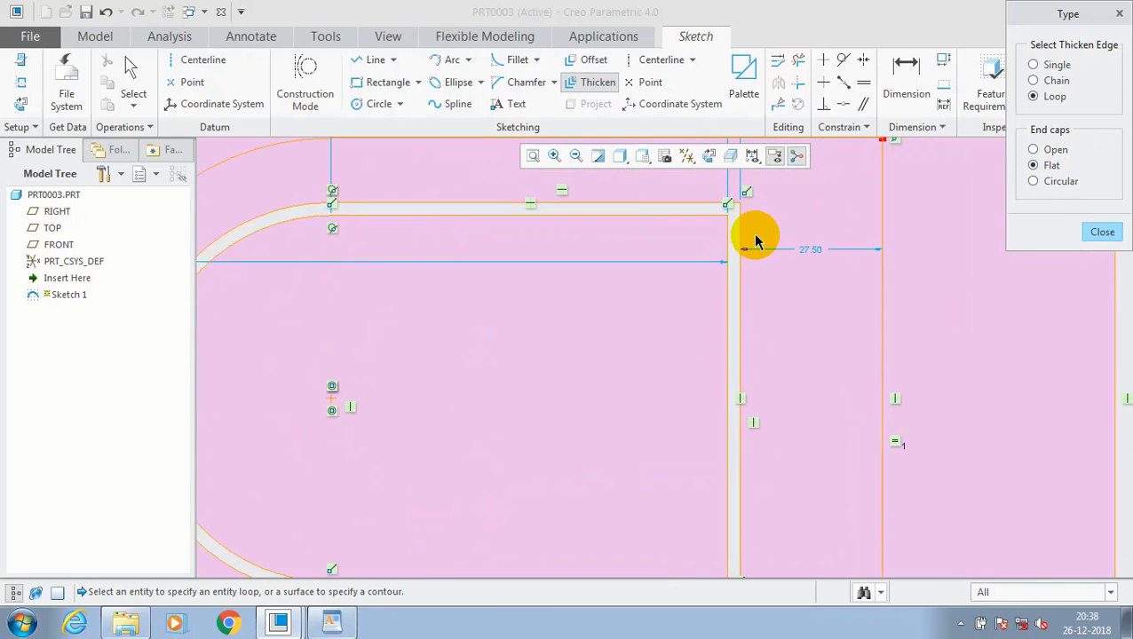
pyautogui.scroll(4, 827, 250)
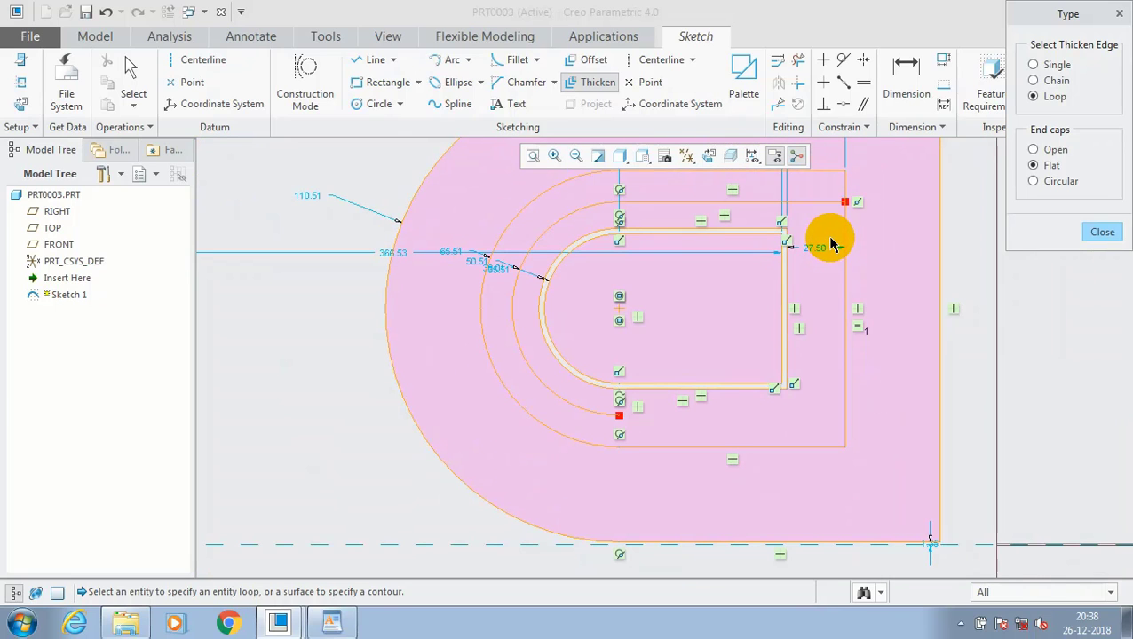
pyautogui.click(1094, 235)
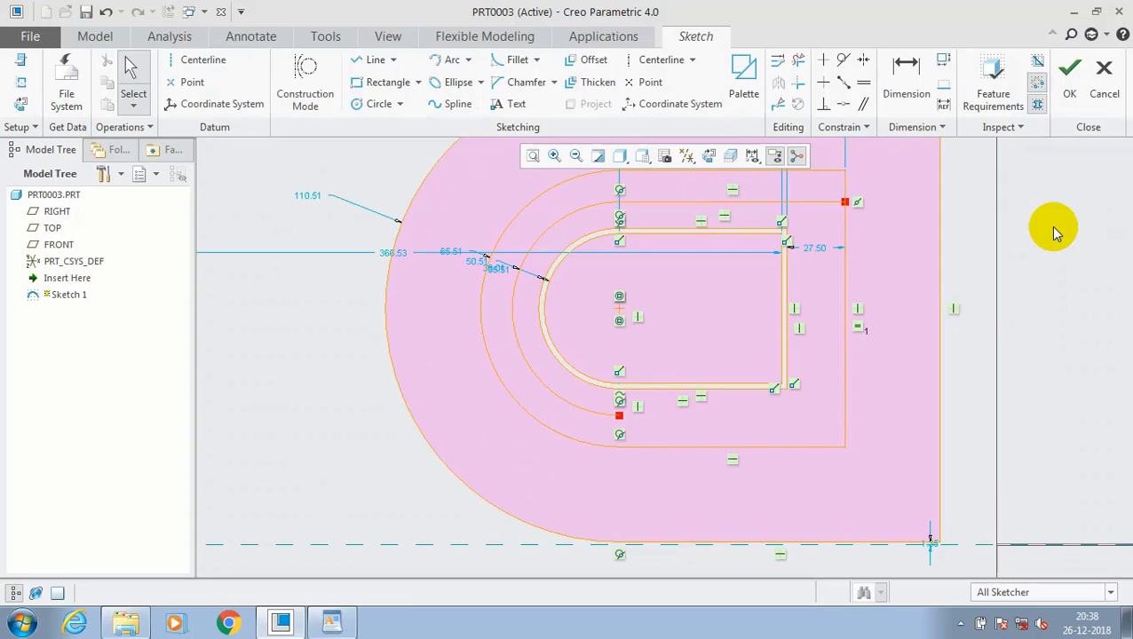
# Draw a horizontal centerline below the profiles and a vertical centerline between the thickened rectangle and the D-shaped profile
pyautogui.scroll(-3, 1049, 226)
pyautogui.scroll(1, 959, 238)
pyautogui.scroll(-3, 812, 216)
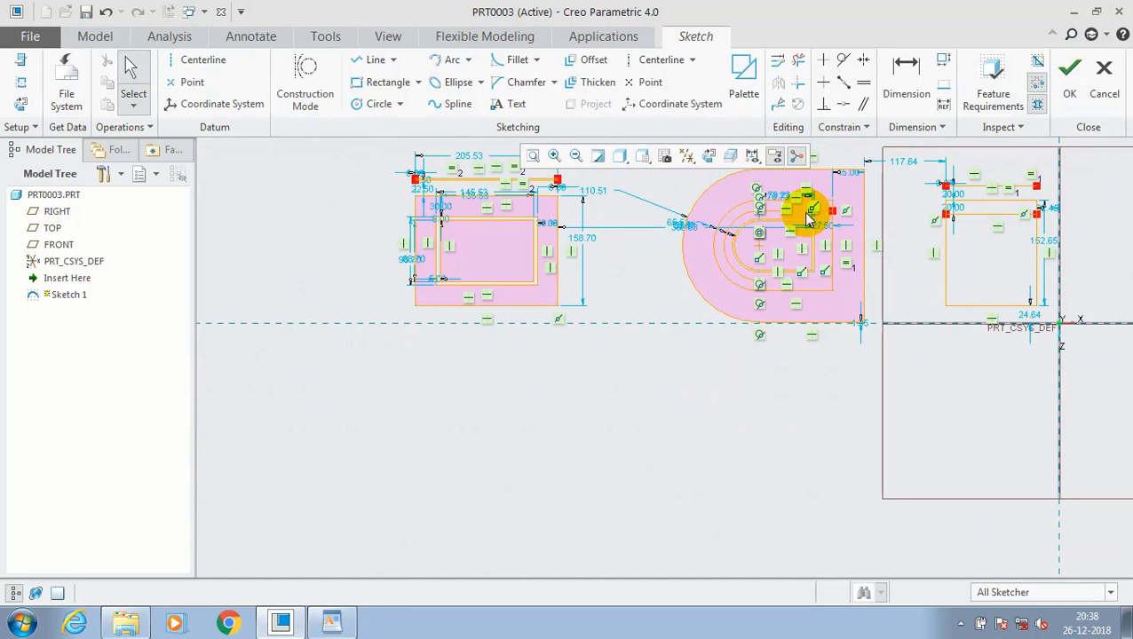
pyautogui.click(579, 344)
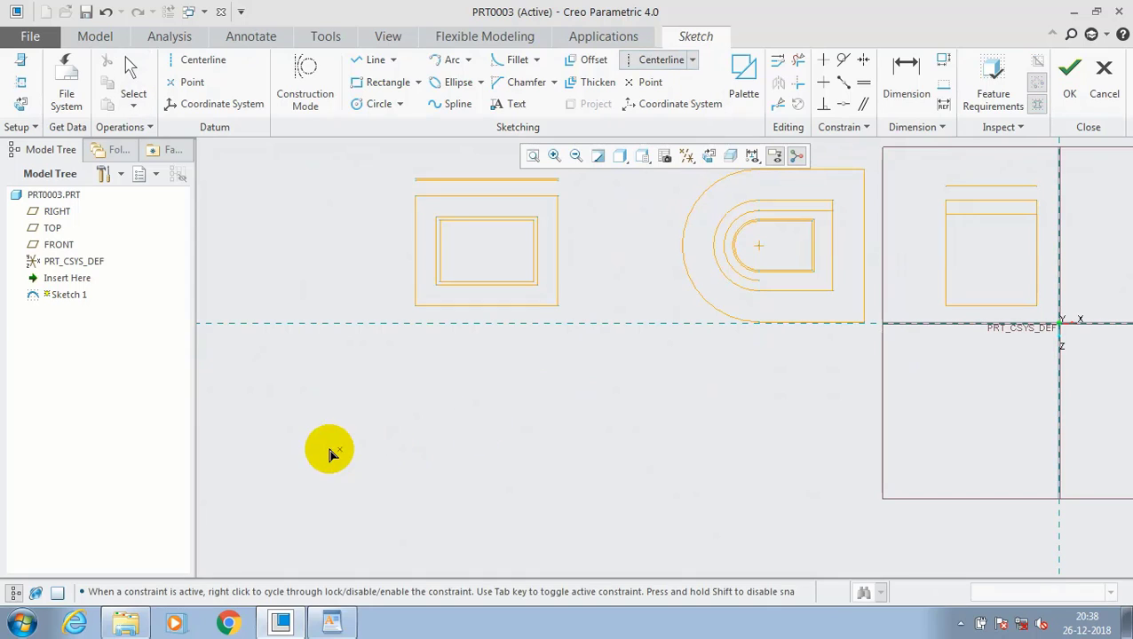
pyautogui.click(330, 448)
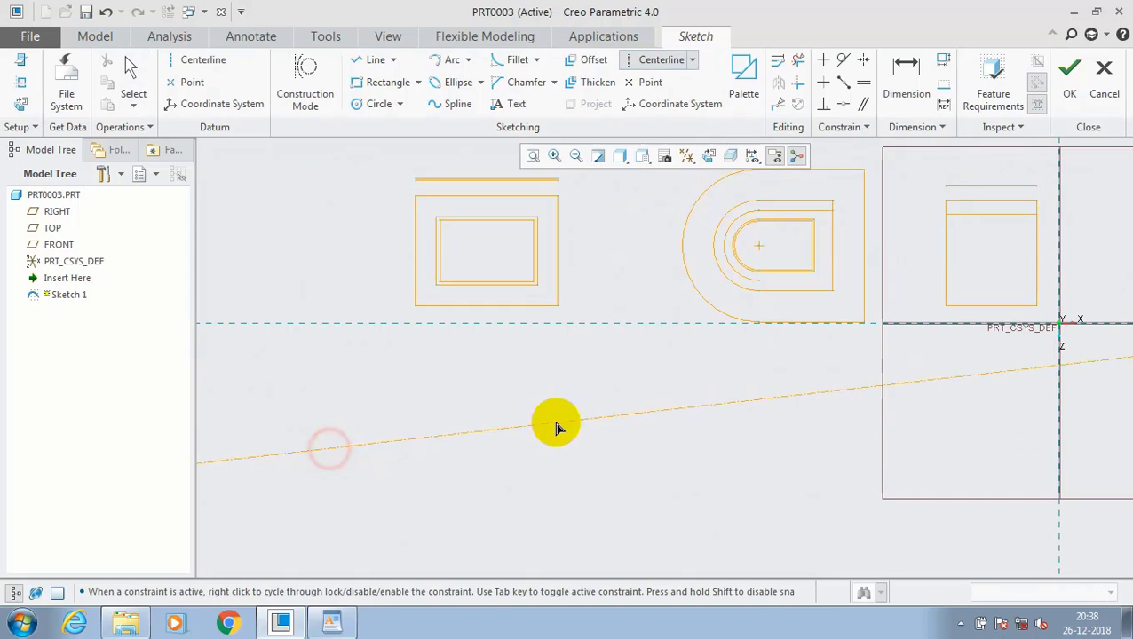
pyautogui.middleClick(647, 453)
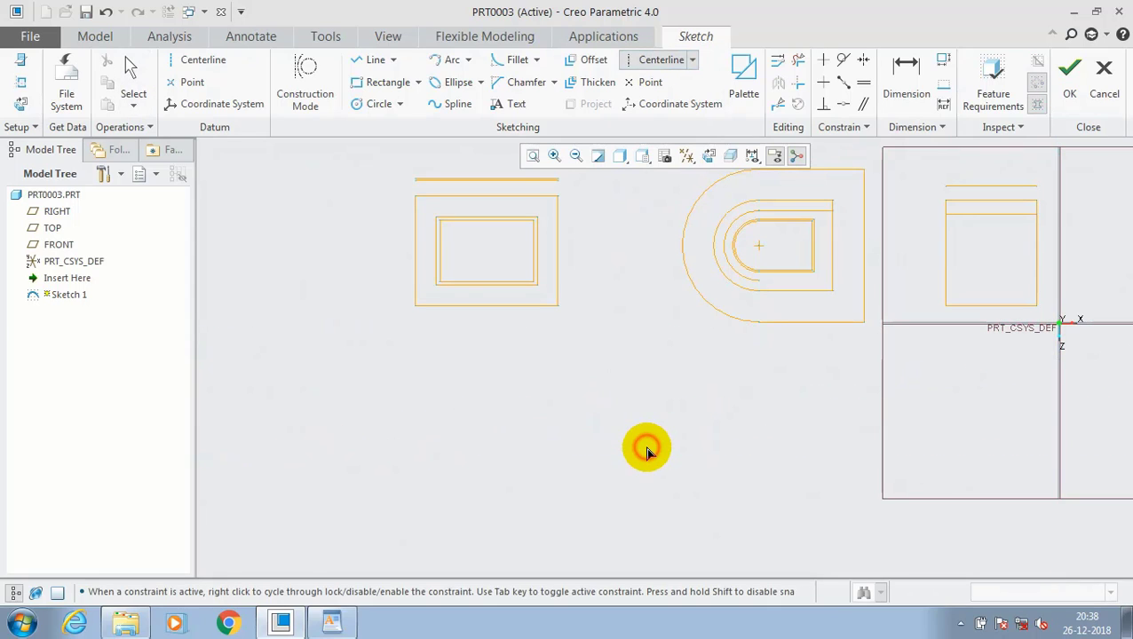
pyautogui.click(586, 449)
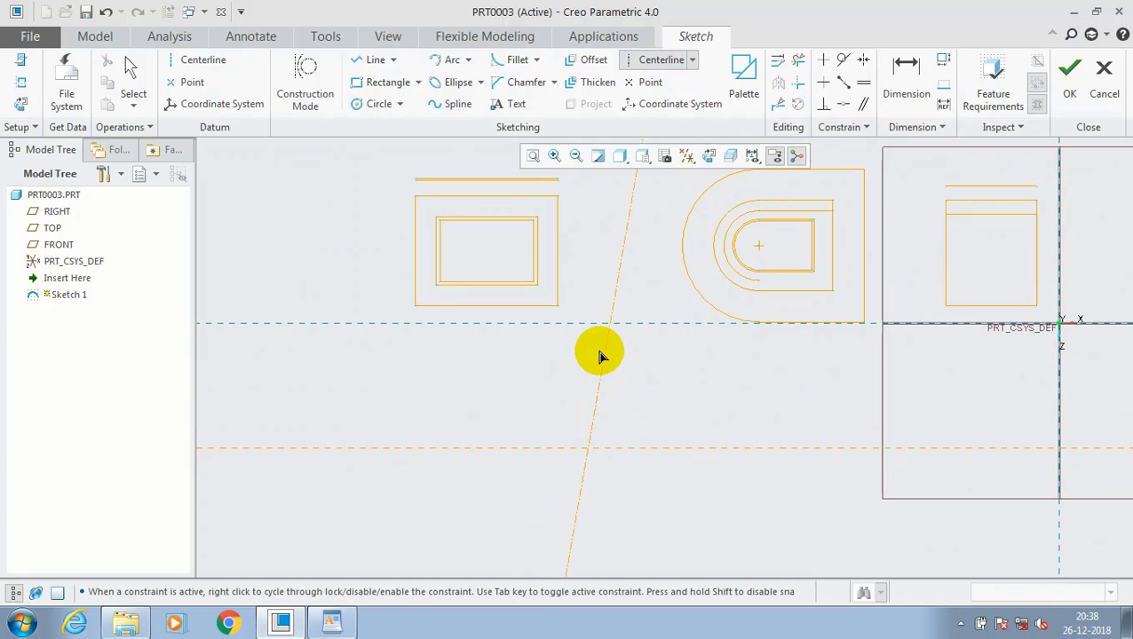
pyautogui.click(589, 353)
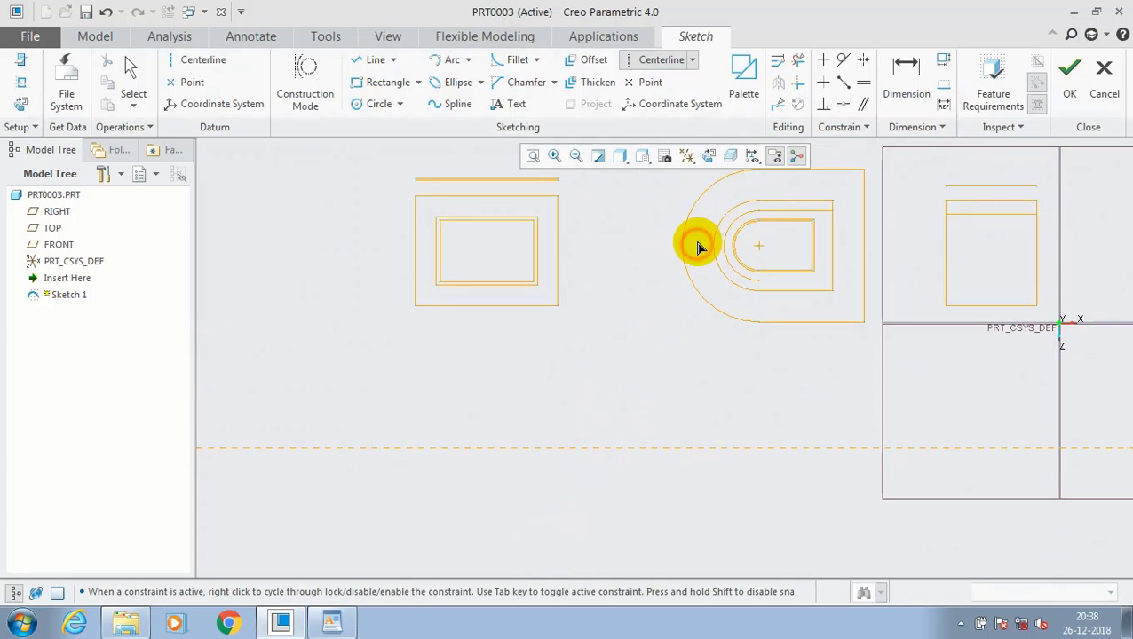
# Place sketch points at scattered free positions beside and below the rectangle and the D-shaped profile
pyautogui.click(644, 85)
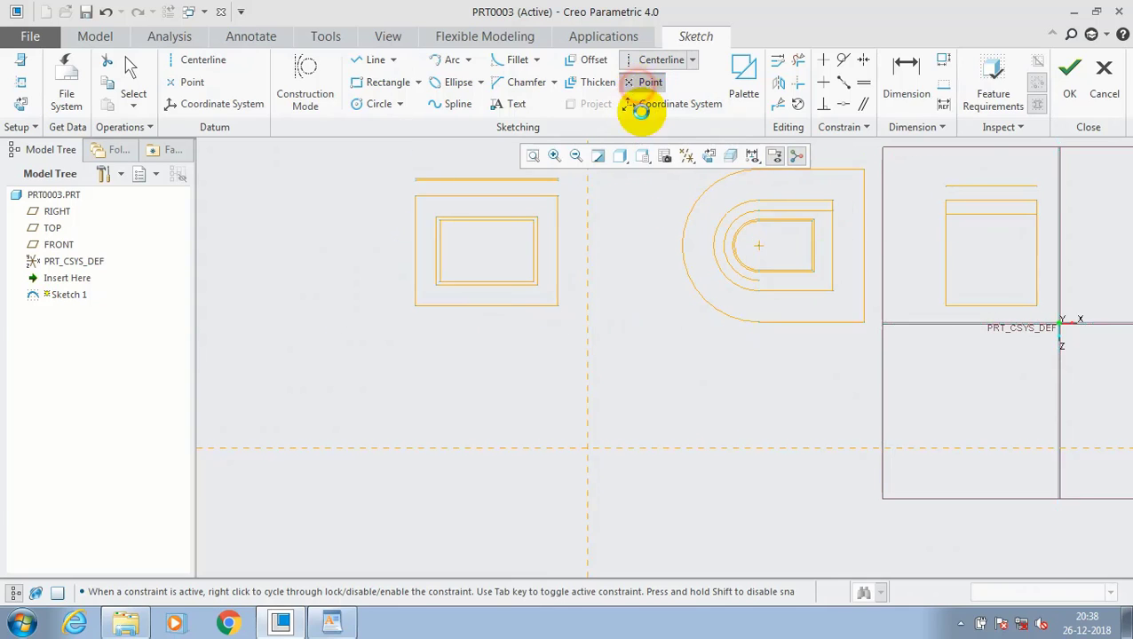
pyautogui.click(339, 247)
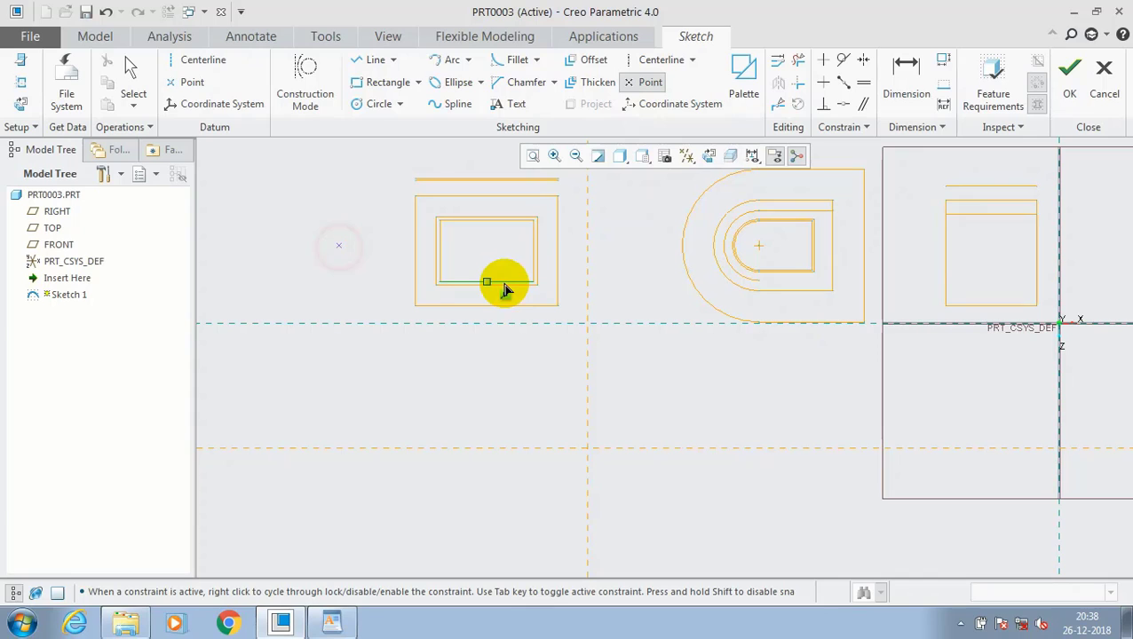
pyautogui.click(623, 292)
pyautogui.click(711, 371)
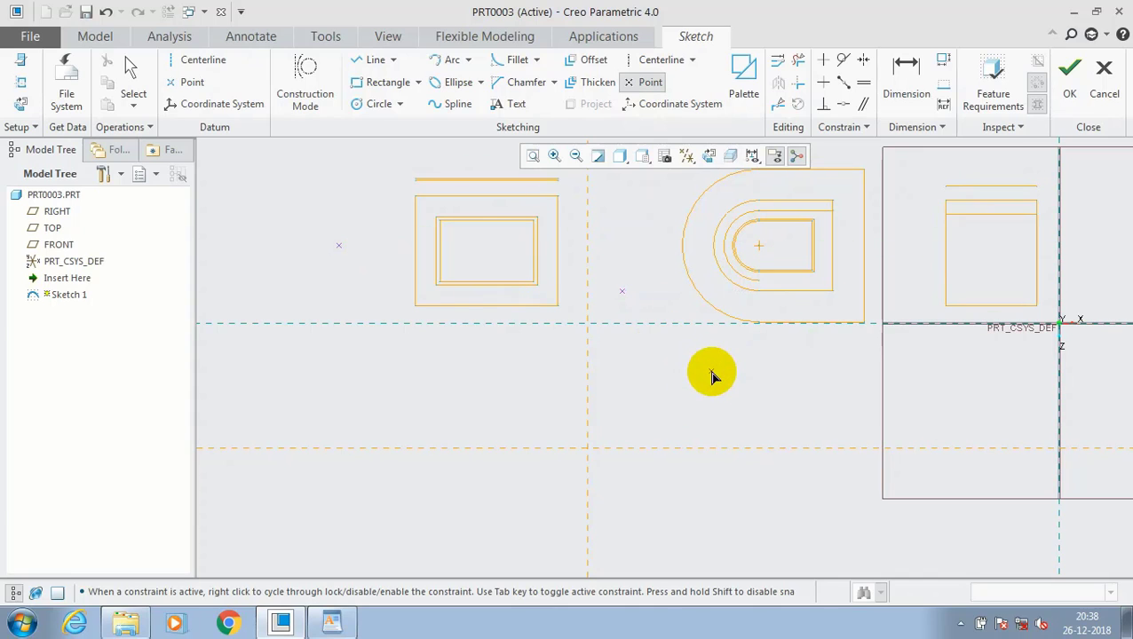
pyautogui.click(512, 432)
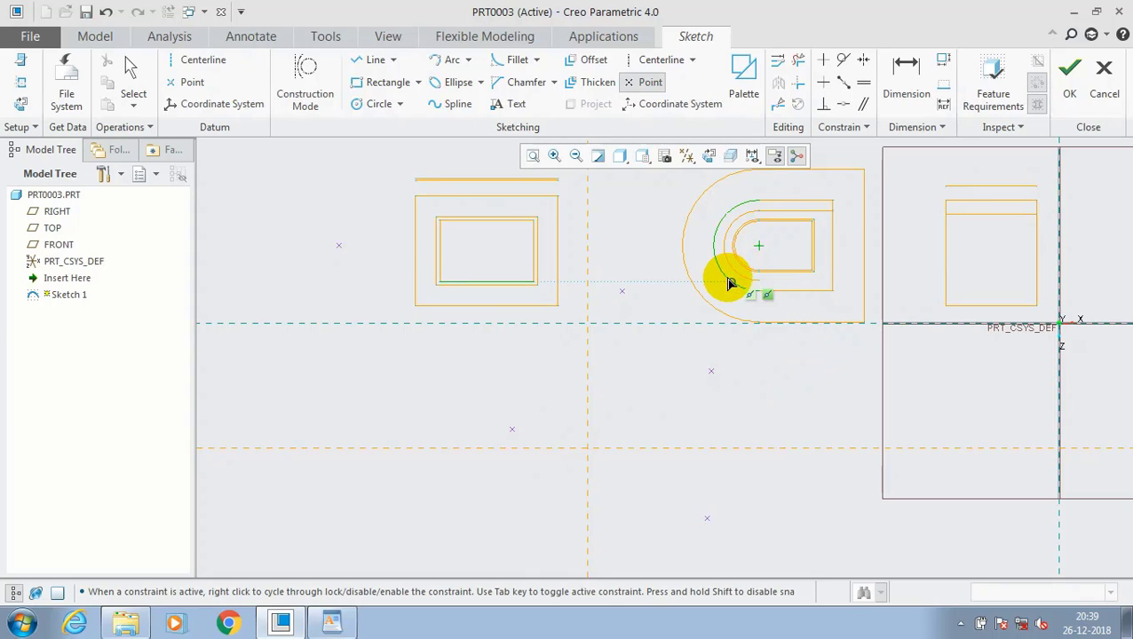
# Place sketch points on the D-shape's outer arc, on its first inner offset arc, and on the nearest vertical edge of the neighbouring rectangle
pyautogui.click(730, 282)
pyautogui.click(682, 245)
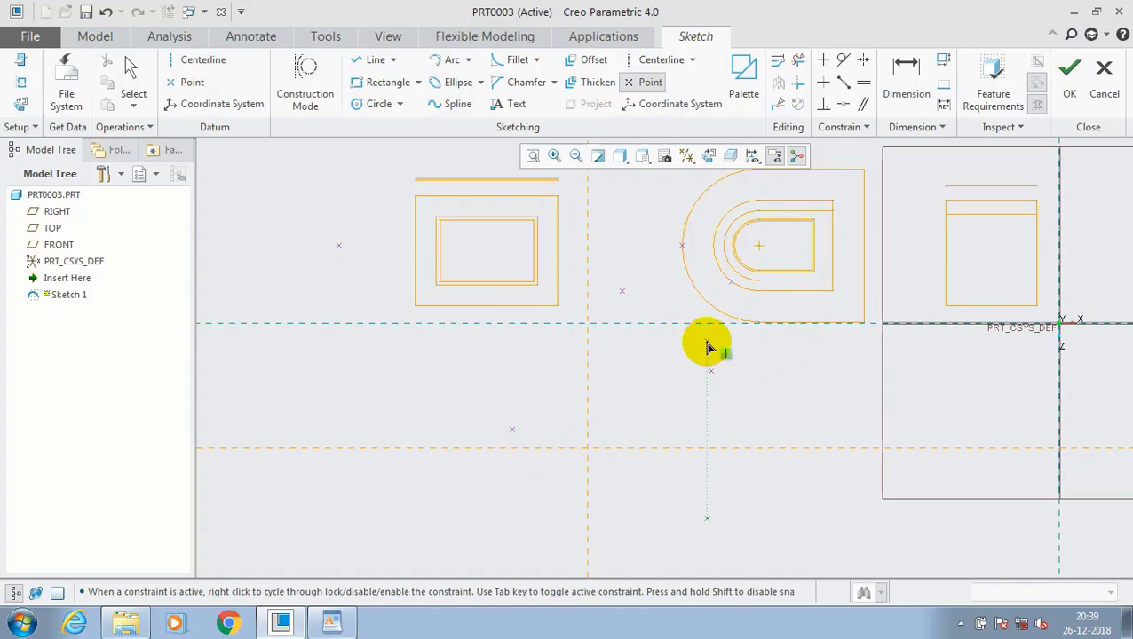
pyautogui.click(945, 261)
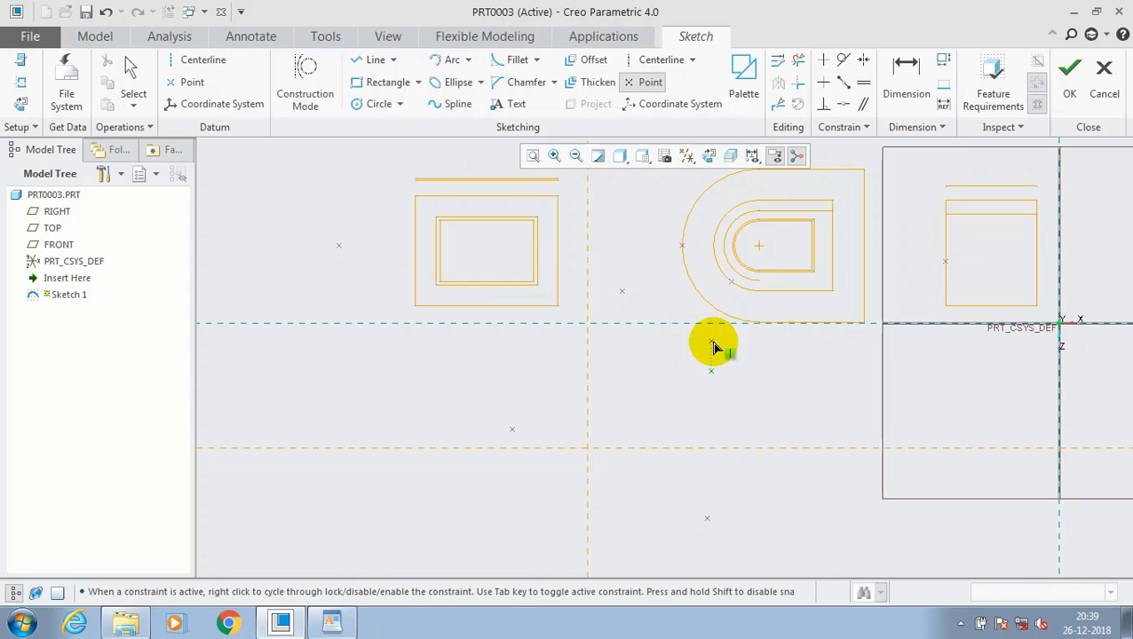
# Place five sketch coordinate systems below the profiles, one of them at the intersection of the two new centerlines
pyautogui.click(673, 105)
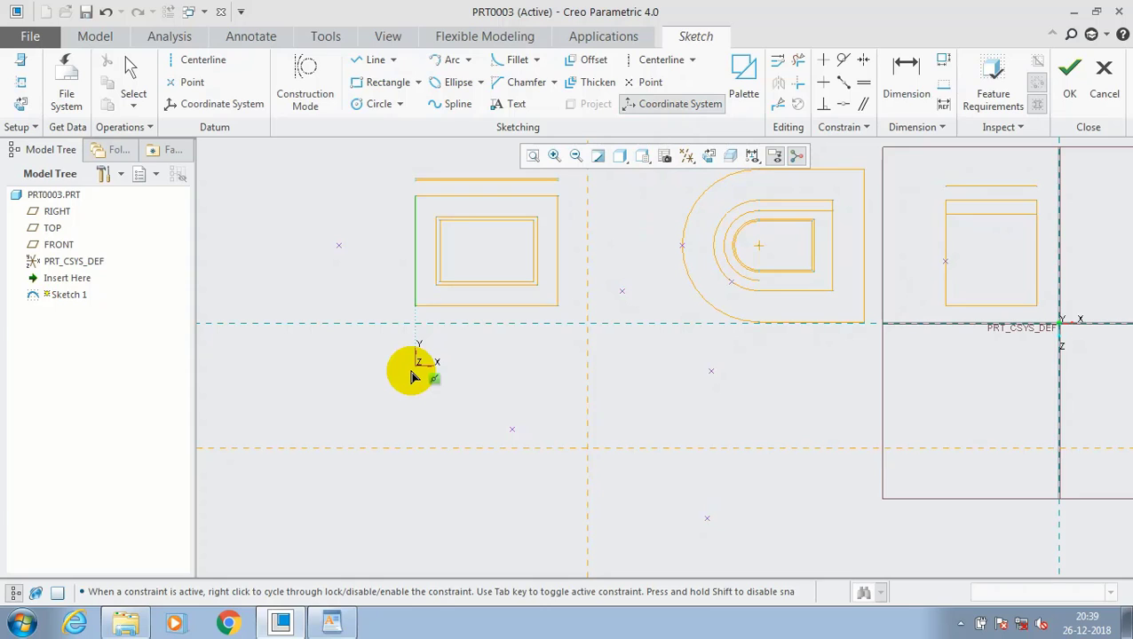
pyautogui.click(414, 375)
pyautogui.click(588, 446)
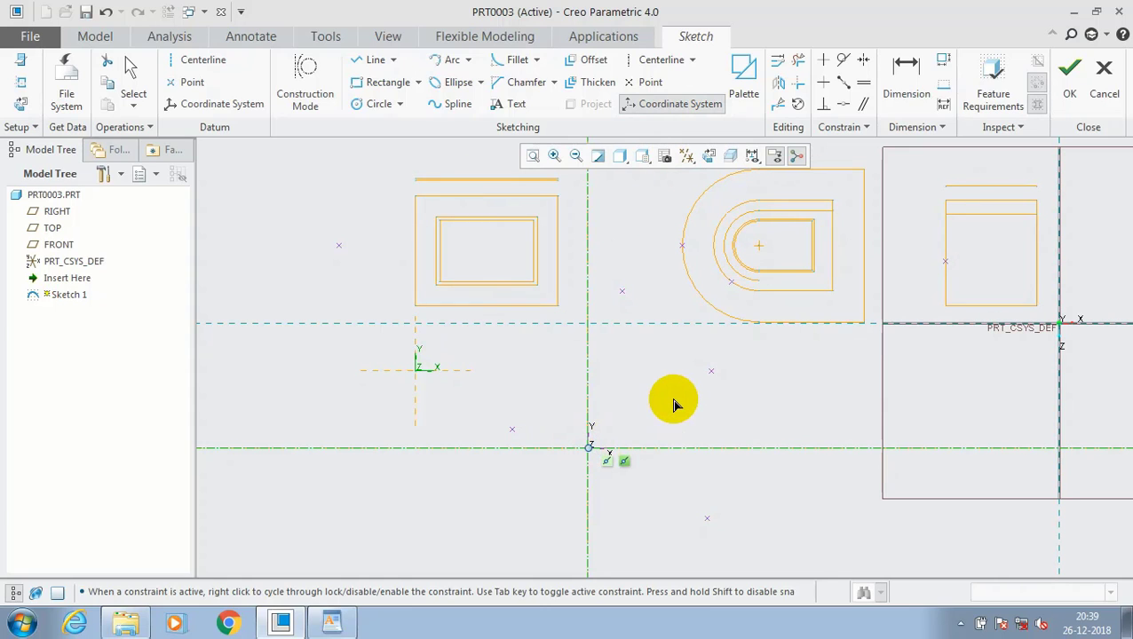
pyautogui.click(682, 398)
pyautogui.click(731, 496)
pyautogui.click(833, 398)
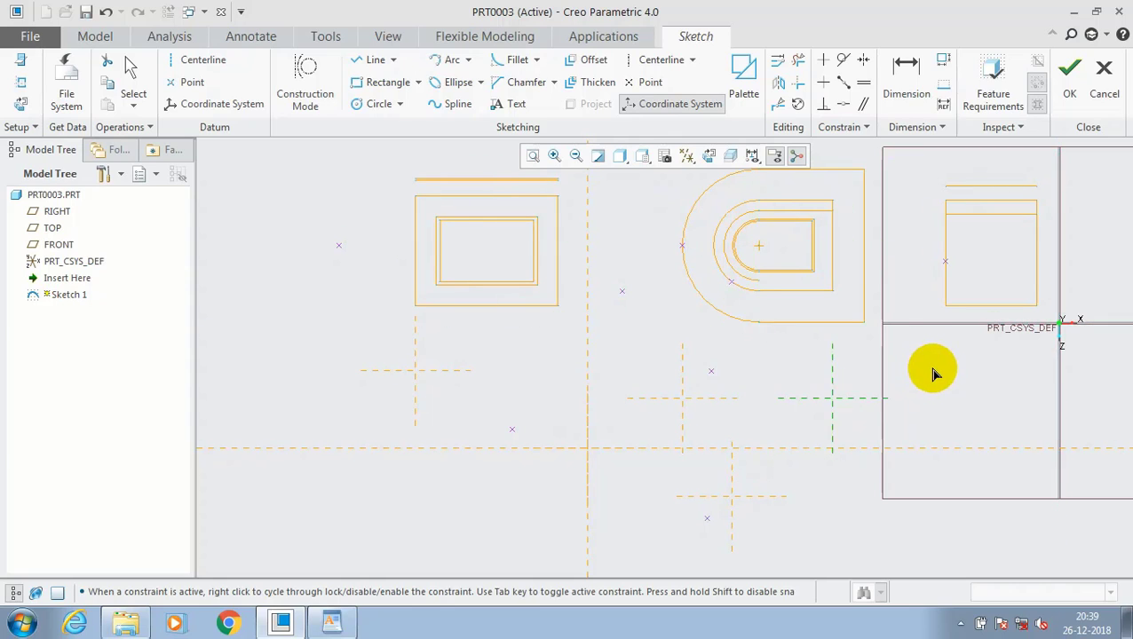
pyautogui.click(908, 351)
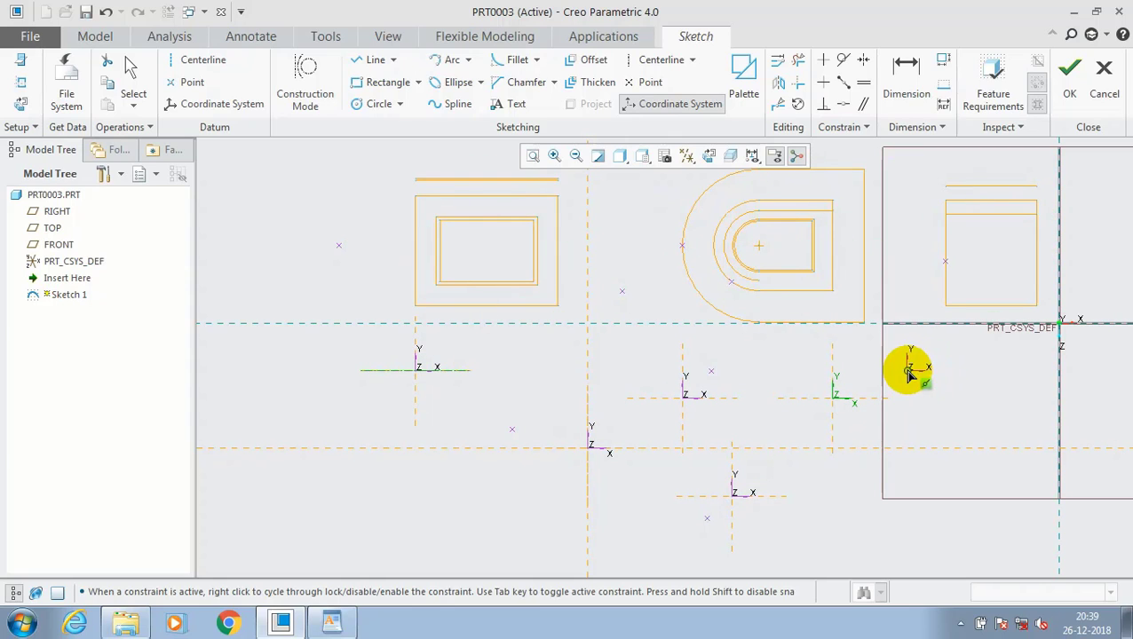
# Open the Sketcher Palette and browse its polygons, stars, shapes and profiles
pyautogui.click(743, 95)
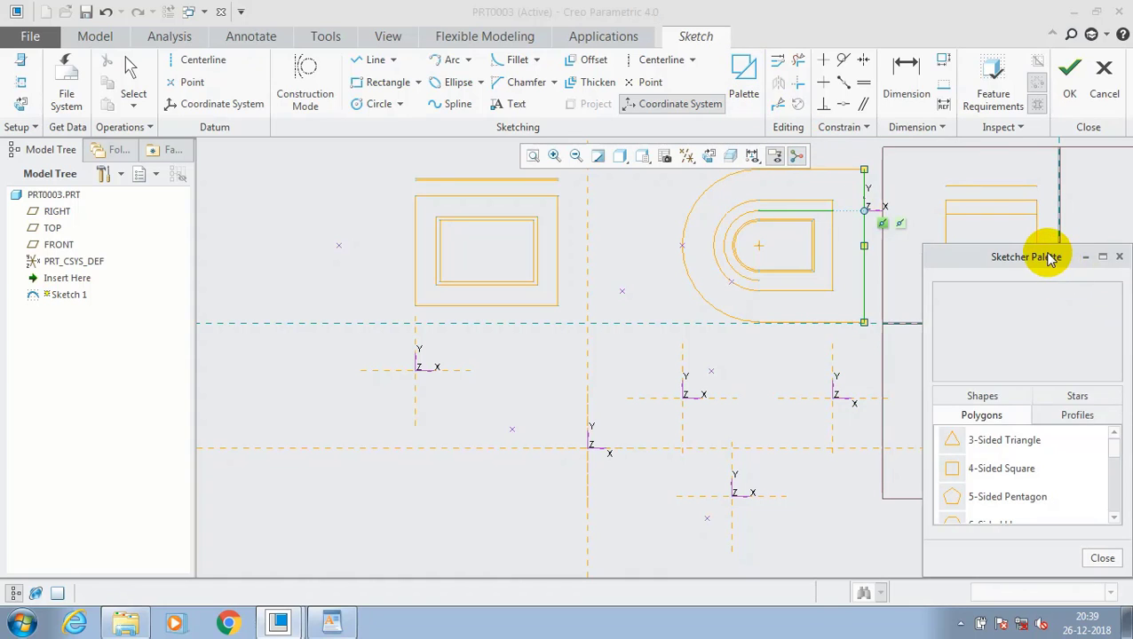
pyautogui.moveTo(1044, 255)
pyautogui.mouseDown()
pyautogui.moveTo(797, 260)
pyautogui.moveTo(463, 121)
pyautogui.mouseUp()
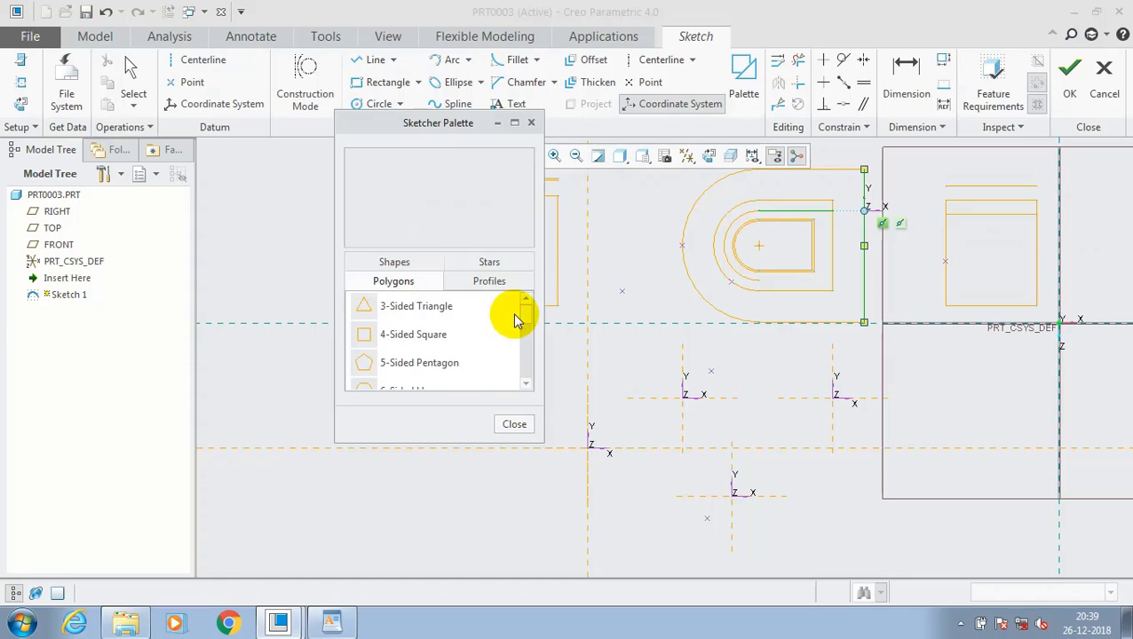
pyautogui.moveTo(527, 316); pyautogui.dragTo(528, 391)
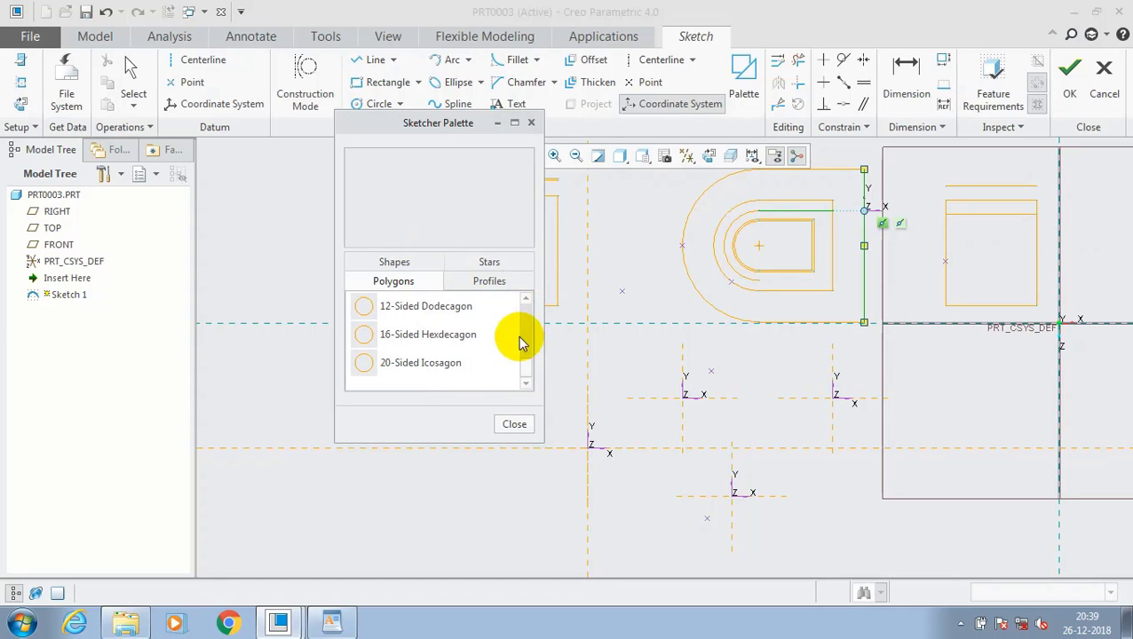
pyautogui.click(502, 263)
pyautogui.scroll(-3, 525, 362)
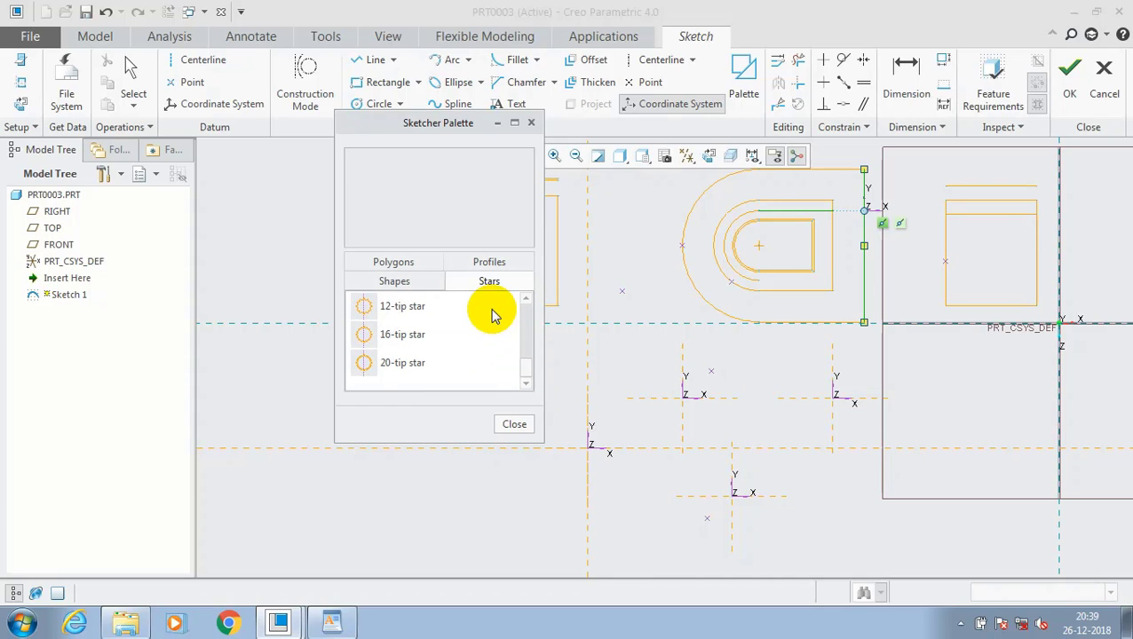
pyautogui.click(395, 280)
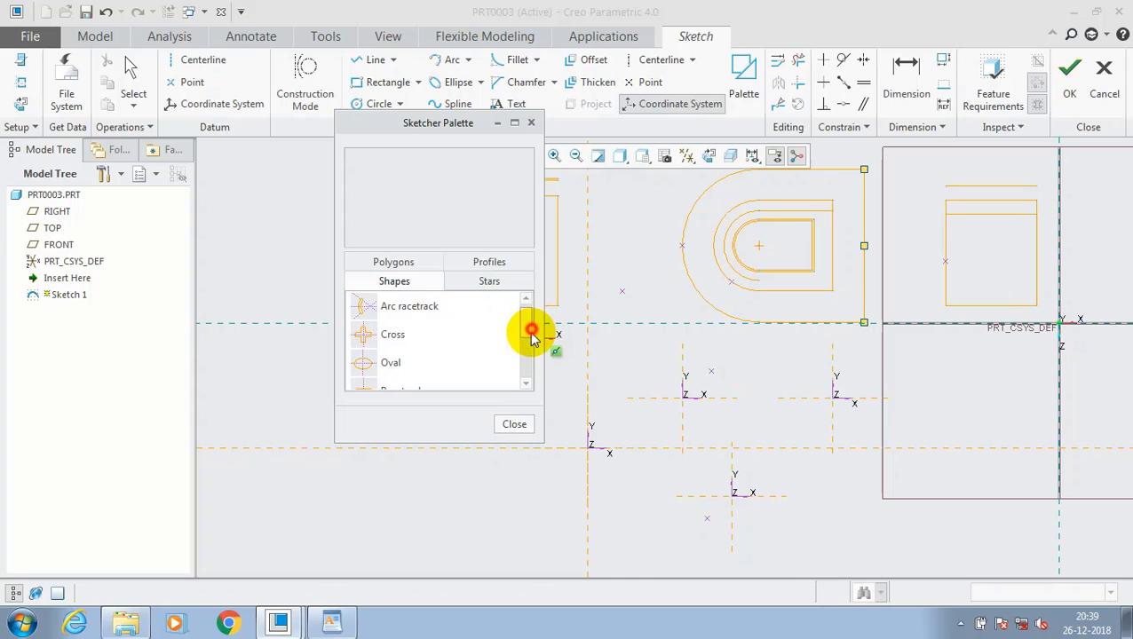
pyautogui.moveTo(531, 328); pyautogui.dragTo(530, 377)
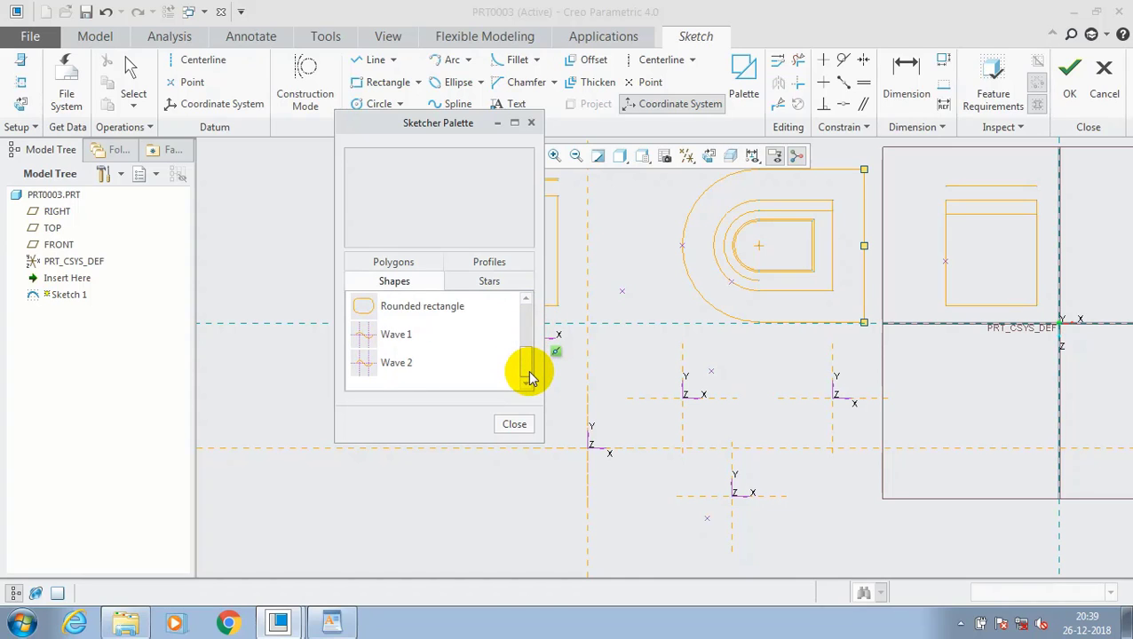
pyautogui.click(489, 262)
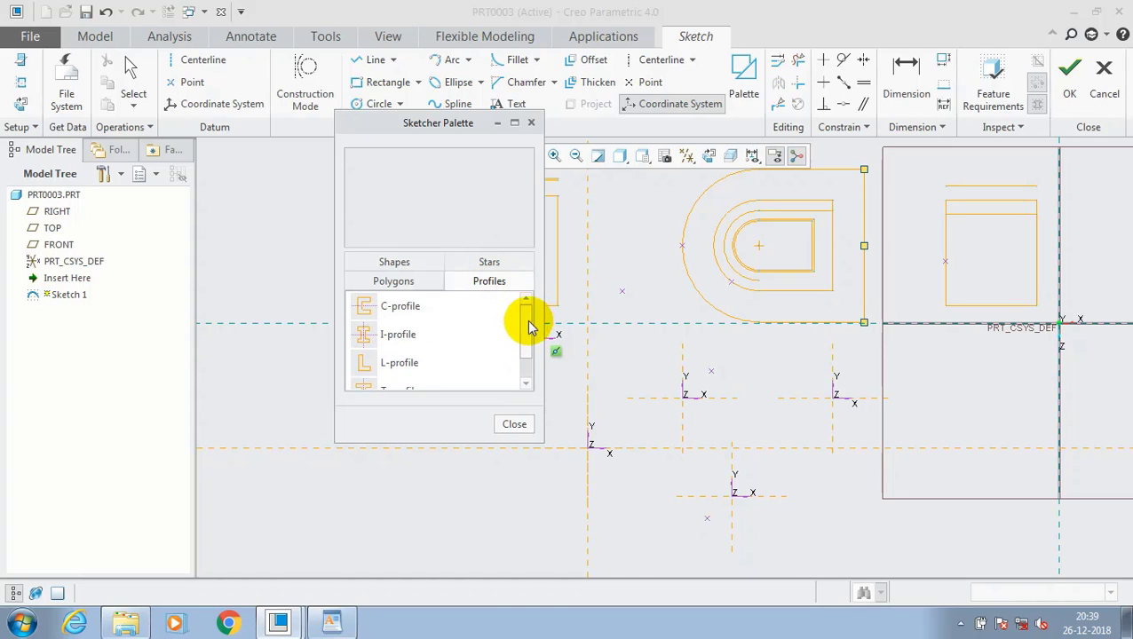
pyautogui.moveTo(528, 327); pyautogui.dragTo(526, 354)
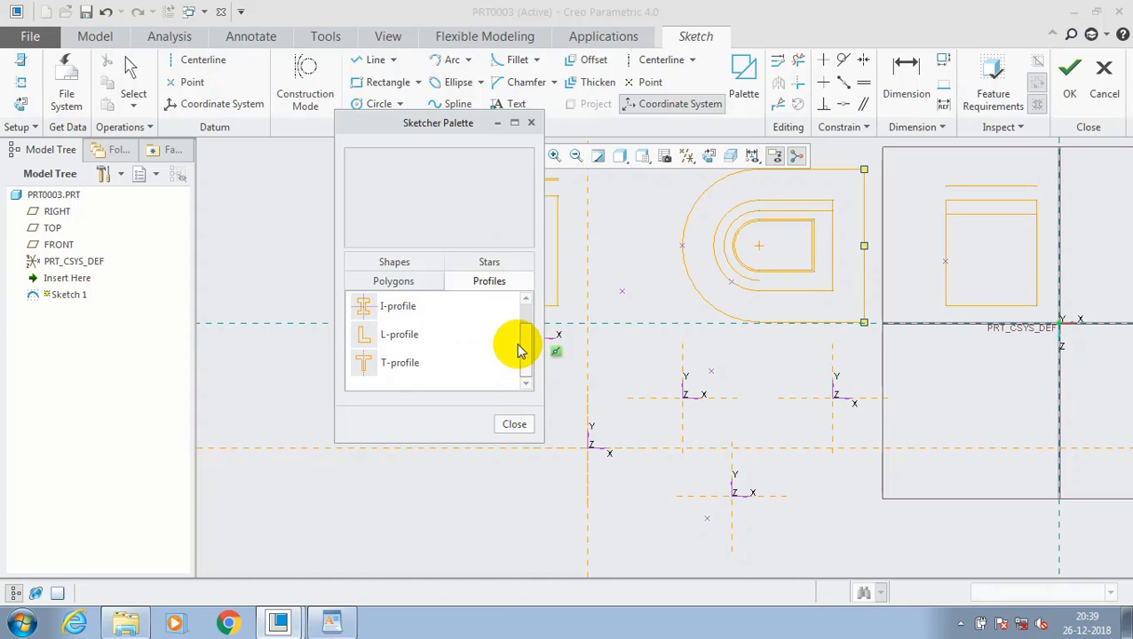
# Try to place the palette's I-profile at its default size between the thickened rectangle and the D-shaped profile
pyautogui.click(412, 311)
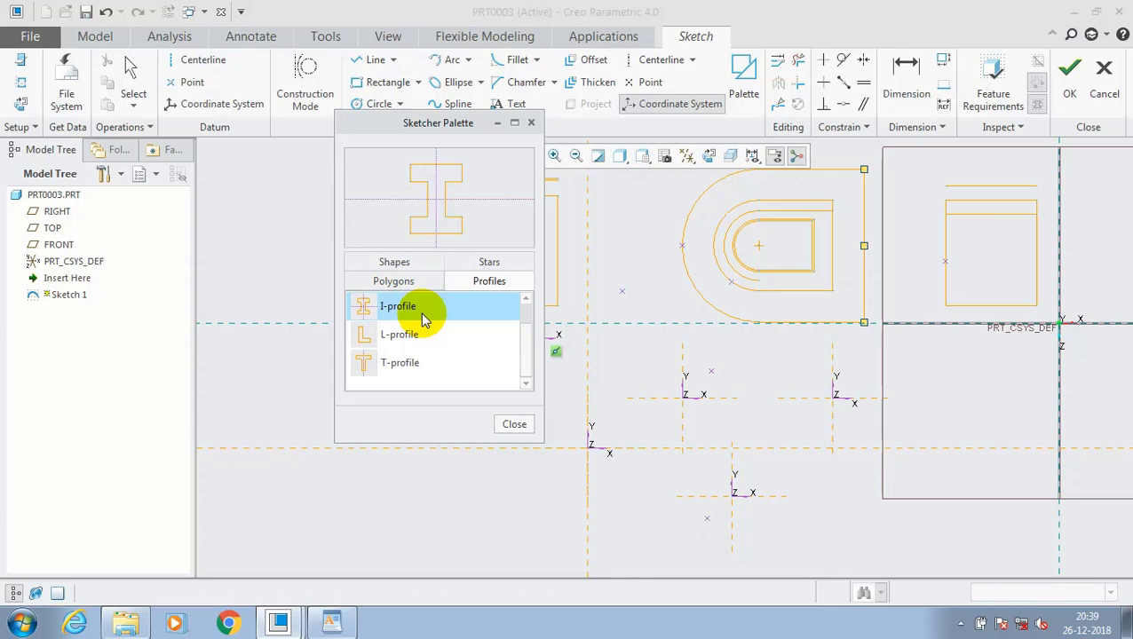
pyautogui.moveTo(421, 313)
pyautogui.mouseDown()
pyautogui.moveTo(615, 324)
pyautogui.moveTo(623, 293)
pyautogui.mouseUp()
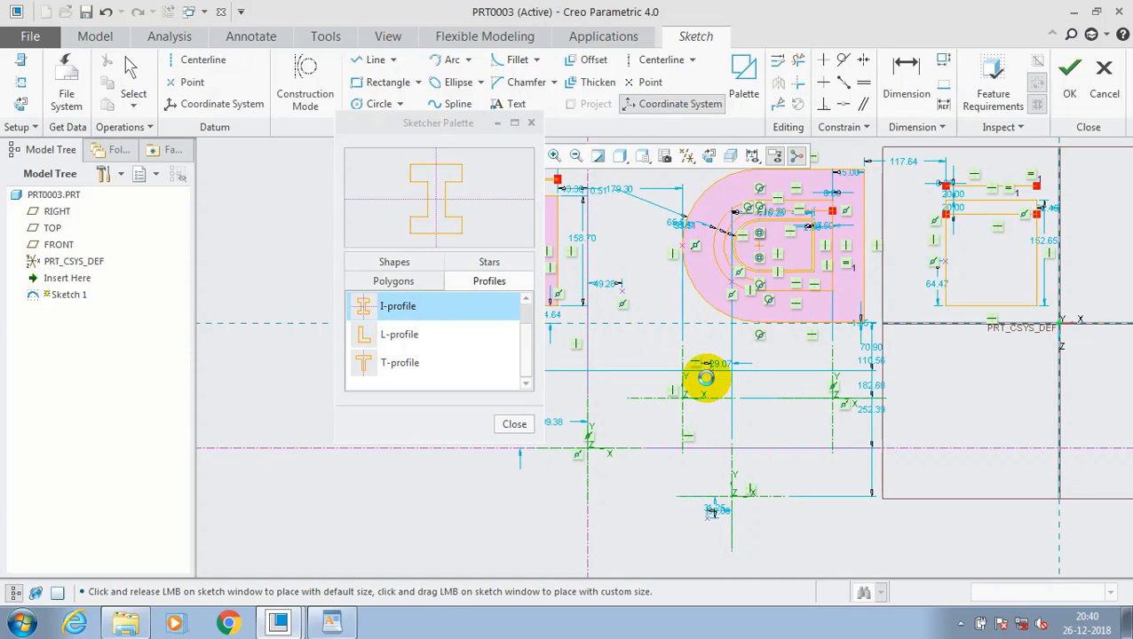
pyautogui.scroll(2, 615, 253)
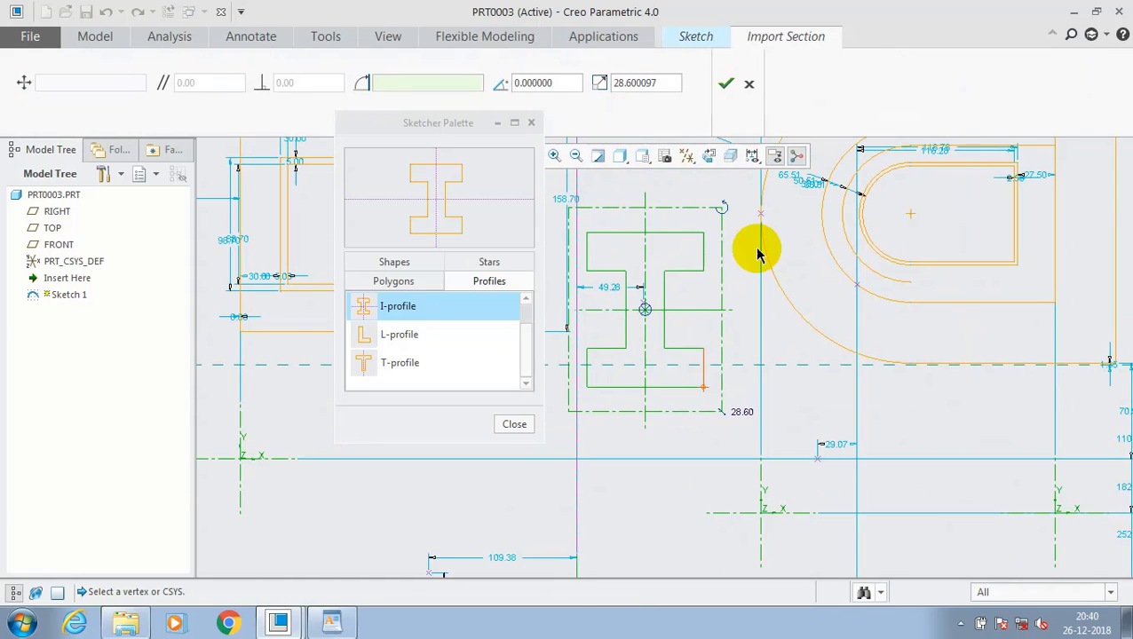
pyautogui.scroll(-2, 700, 381)
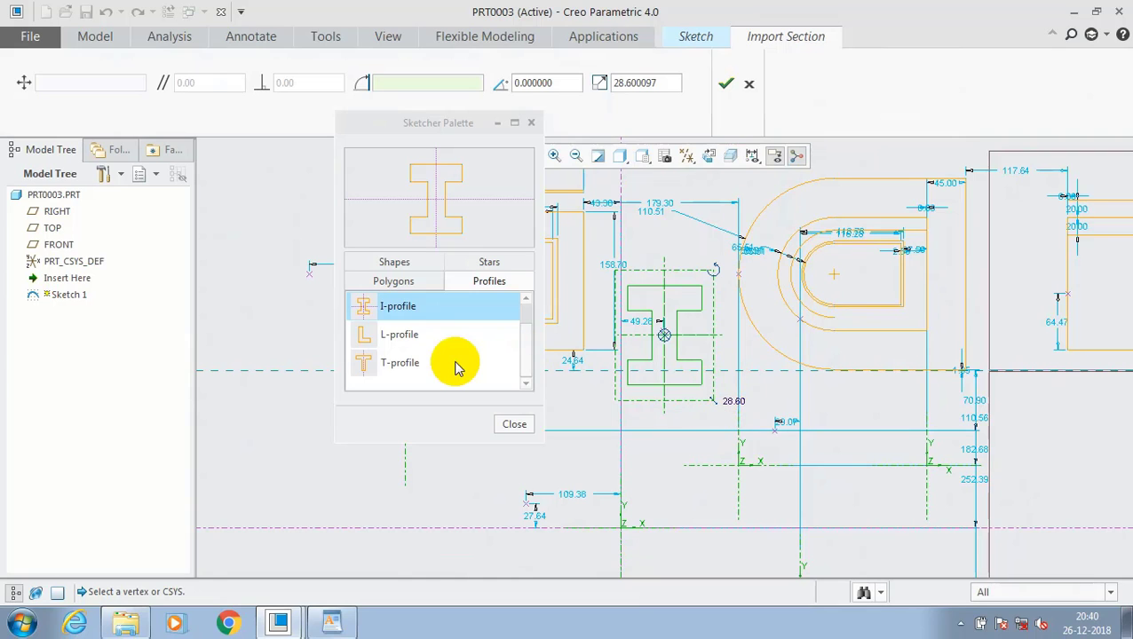
# Discard the pending I-profile and try to place the palette's 20-tip star near the intersection of the two centerlines below the profiles
pyautogui.click(479, 263)
pyautogui.click(473, 281)
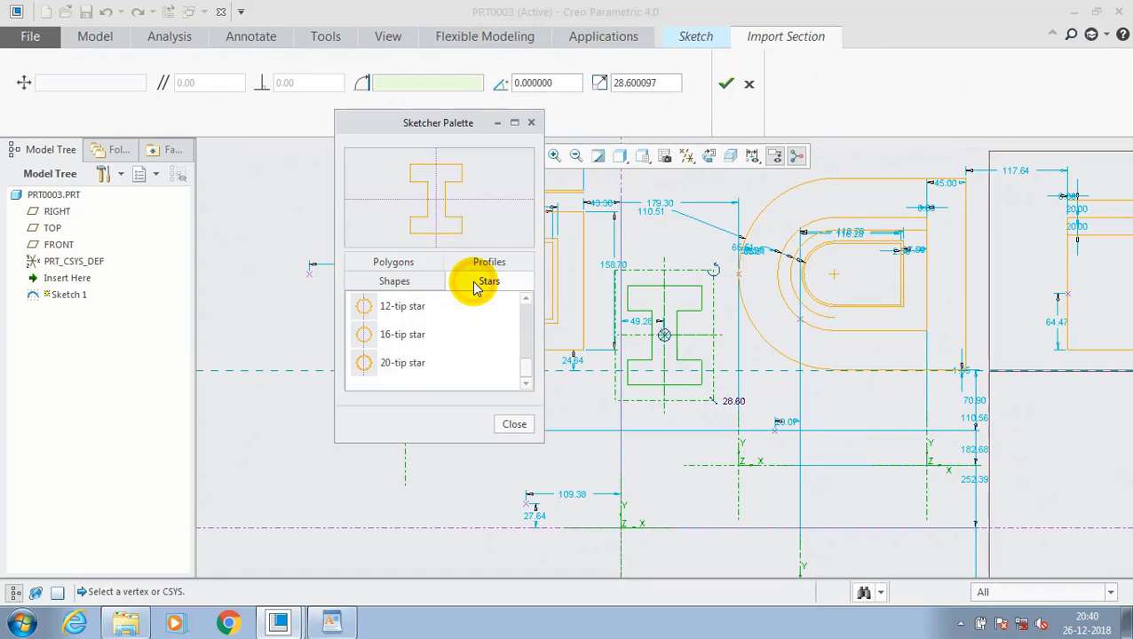
pyautogui.doubleClick(395, 362)
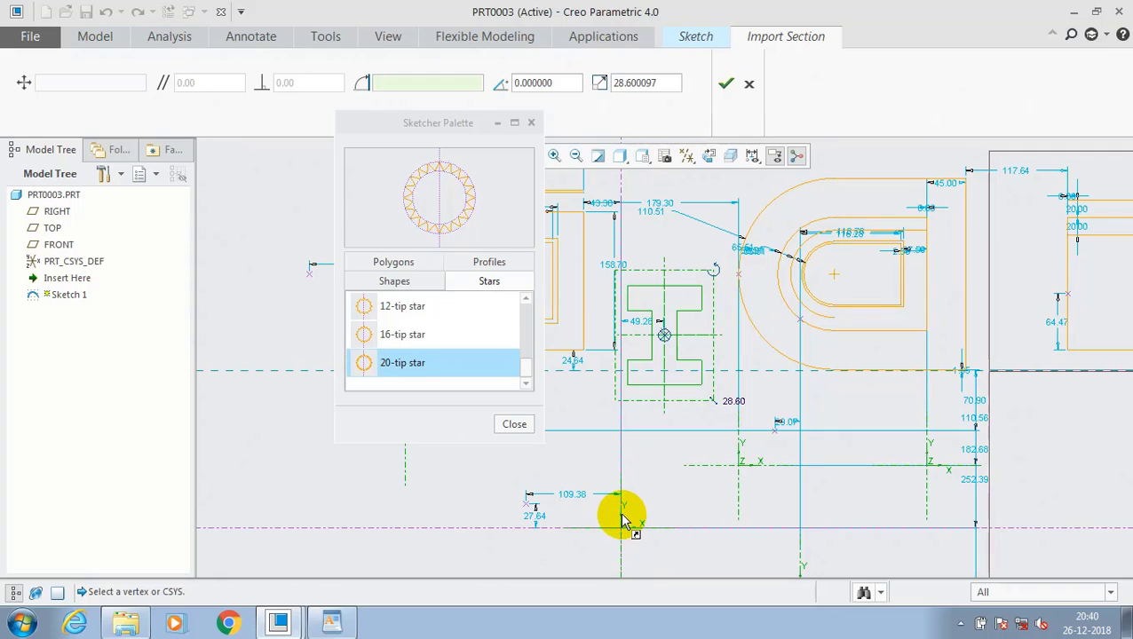
pyautogui.click(623, 519)
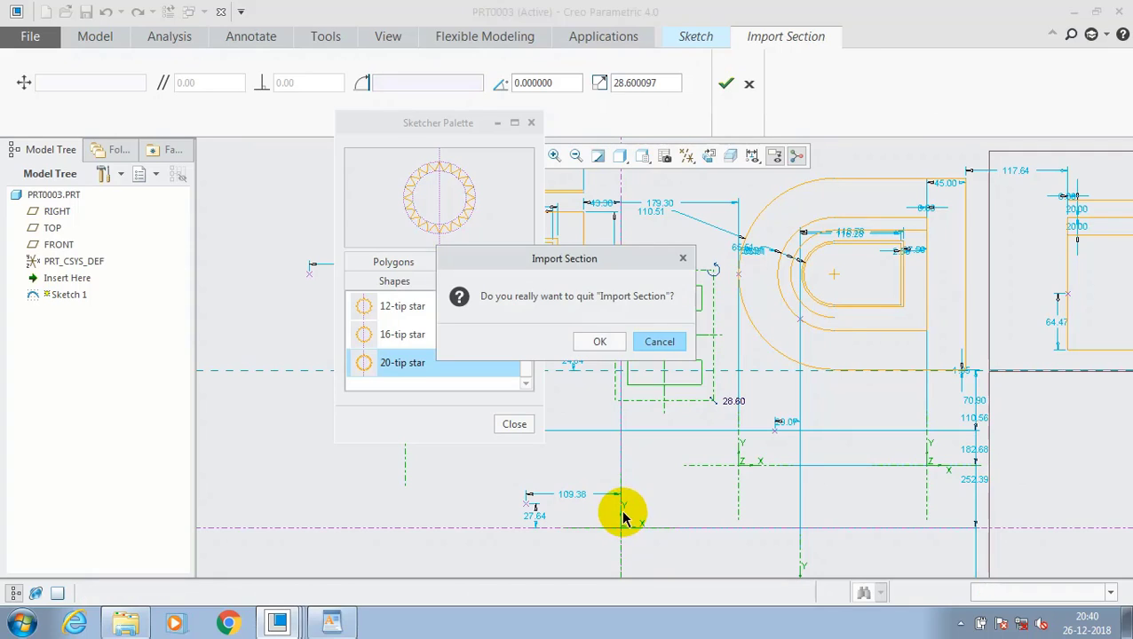
pyautogui.click(601, 343)
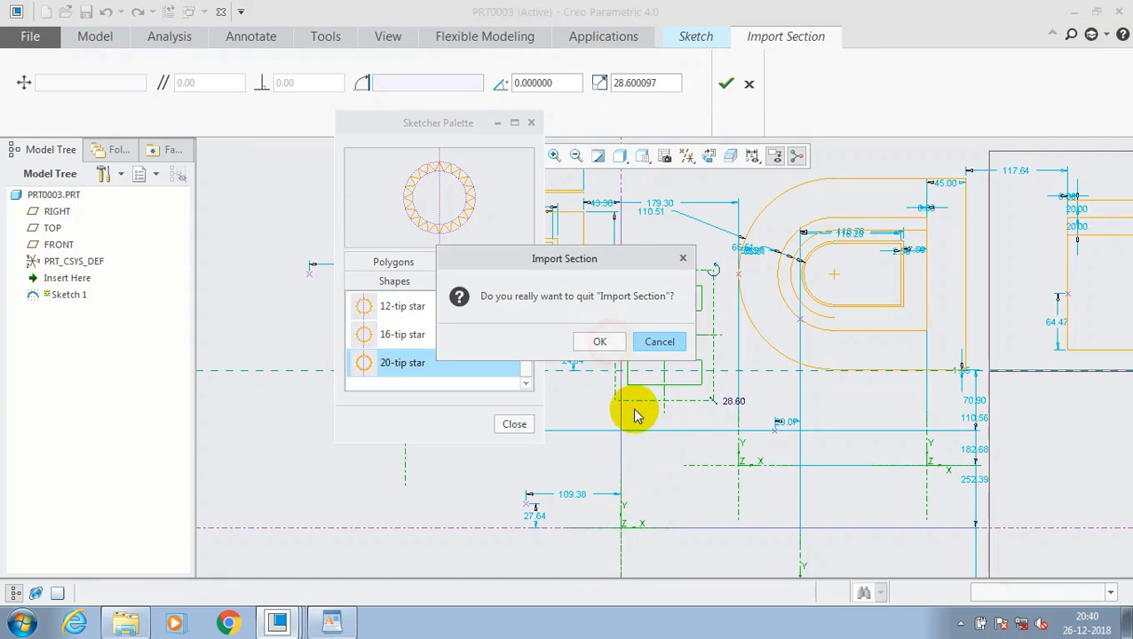
pyautogui.click(664, 466)
pyautogui.scroll(2, 665, 525)
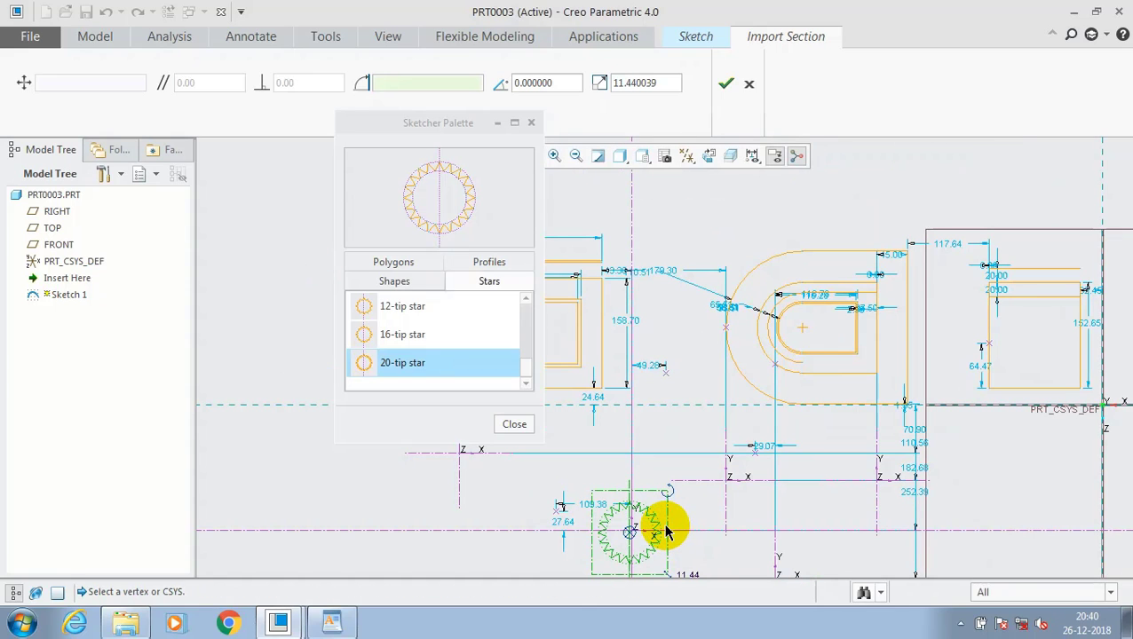
pyautogui.scroll(-2, 677, 526)
pyautogui.scroll(2, 678, 521)
pyautogui.scroll(-2, 684, 546)
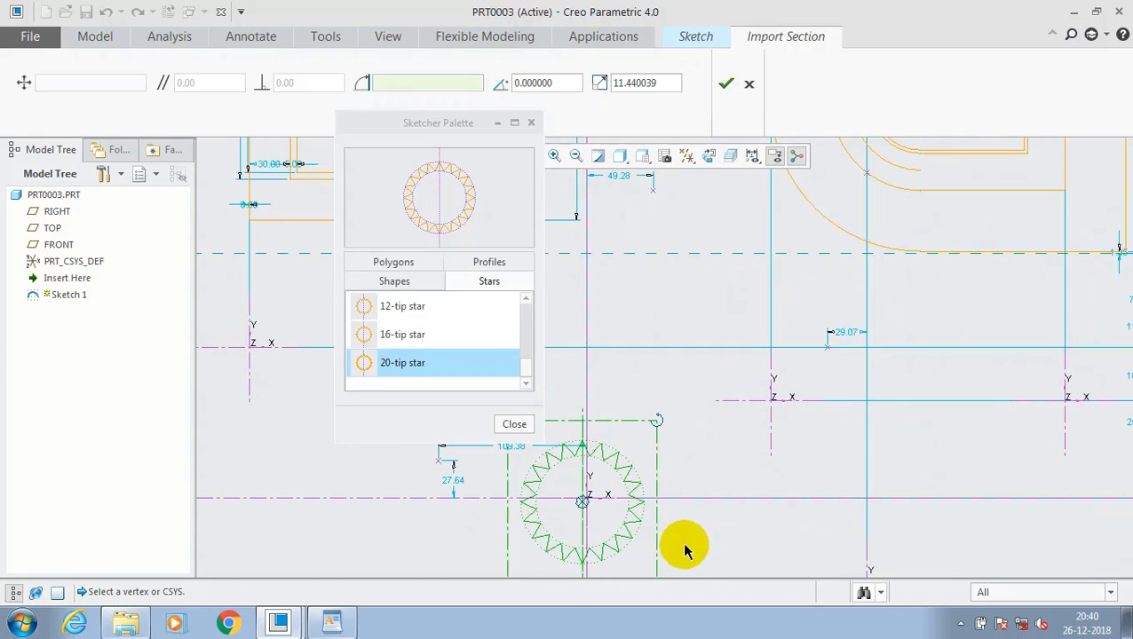
pyautogui.click(516, 426)
pyautogui.scroll(4, 639, 424)
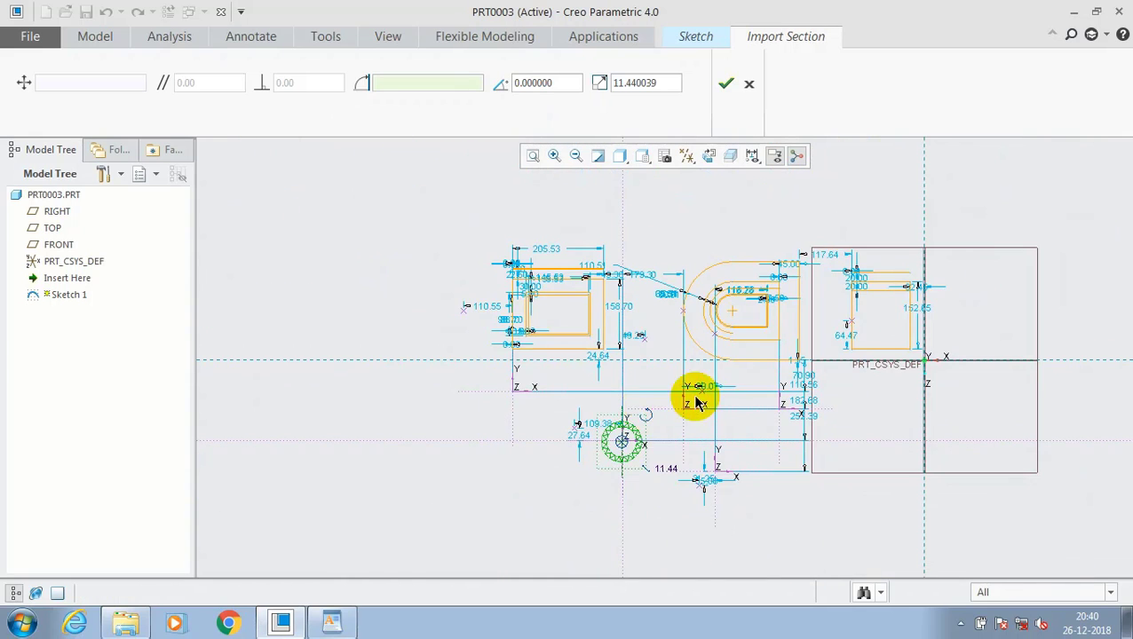
pyautogui.click(725, 84)
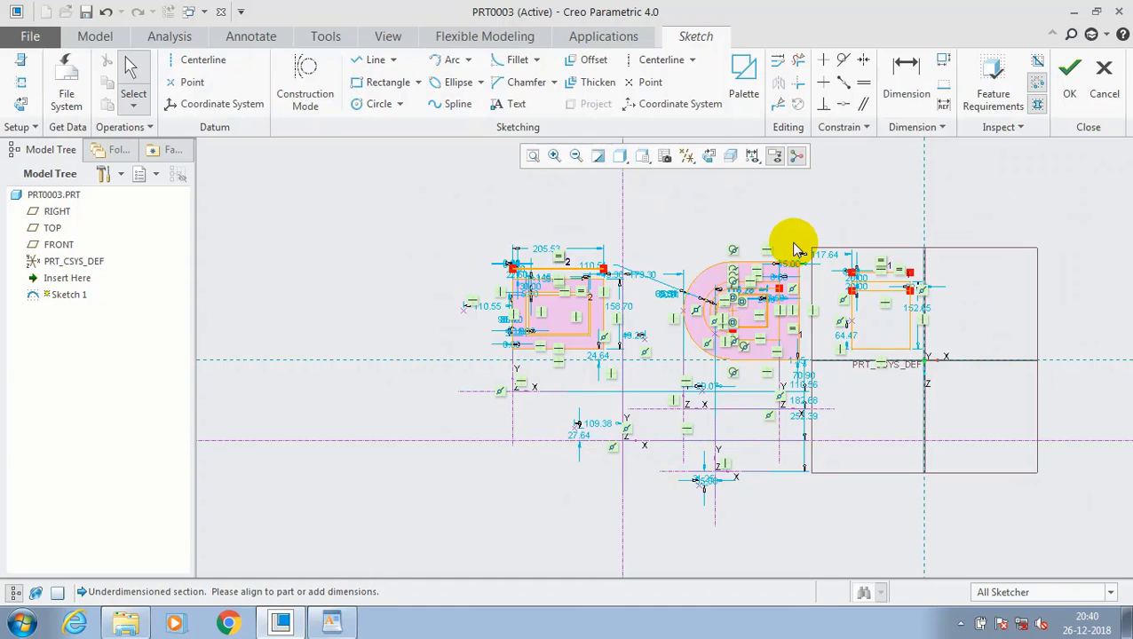
# Turn on Construction Mode for new sketch geometry
pyautogui.scroll(2, 797, 250)
pyautogui.click(304, 71)
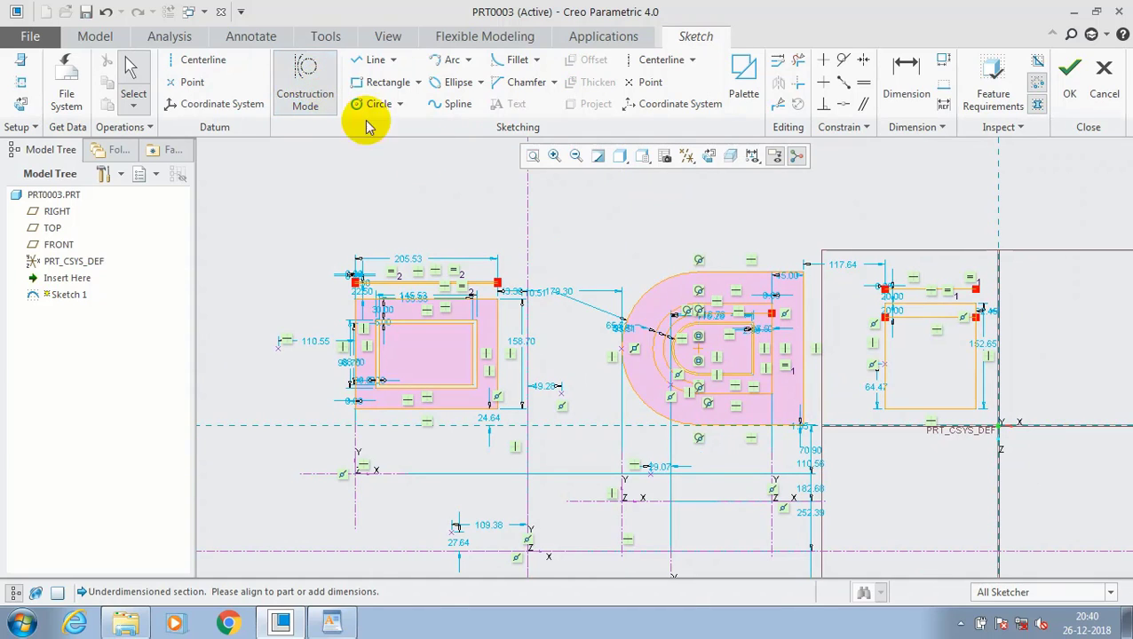
# Open Rotate Resize for the D-shape's upper horizontal line and accept it with its default values
pyautogui.click(734, 277)
pyautogui.click(782, 111)
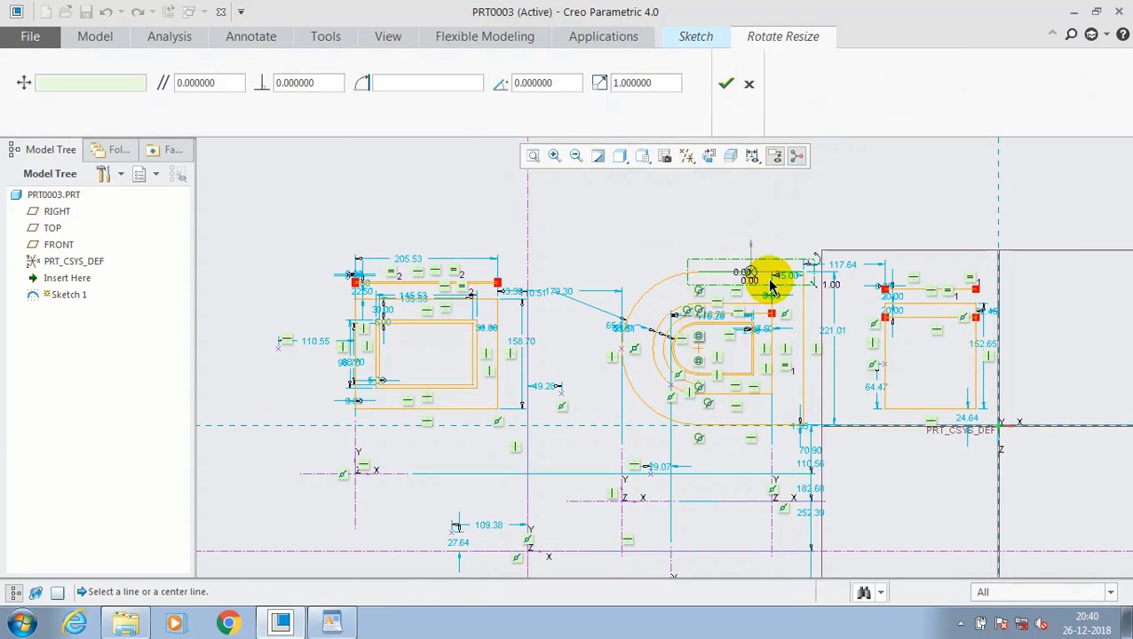
pyautogui.scroll(3, 770, 284)
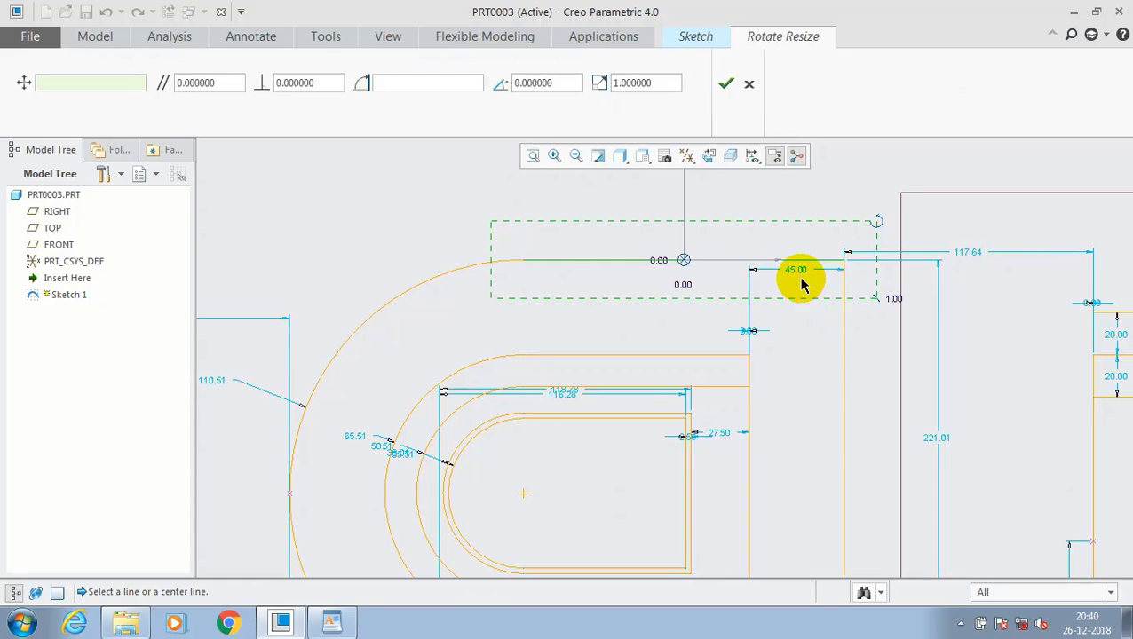
pyautogui.scroll(-2, 802, 284)
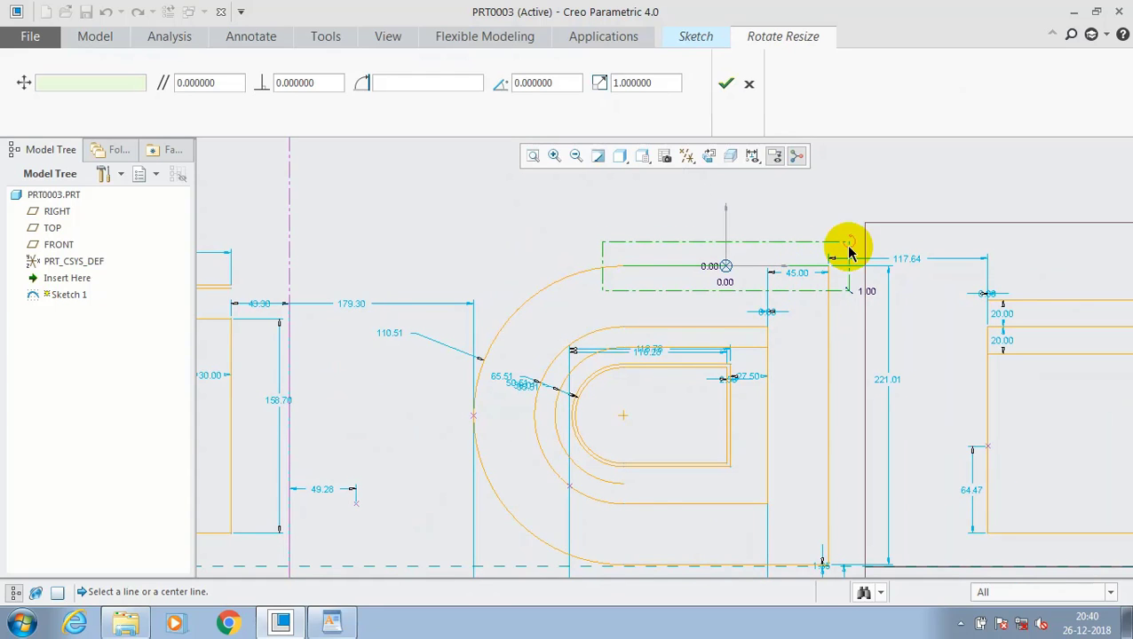
pyautogui.scroll(-2, 779, 257)
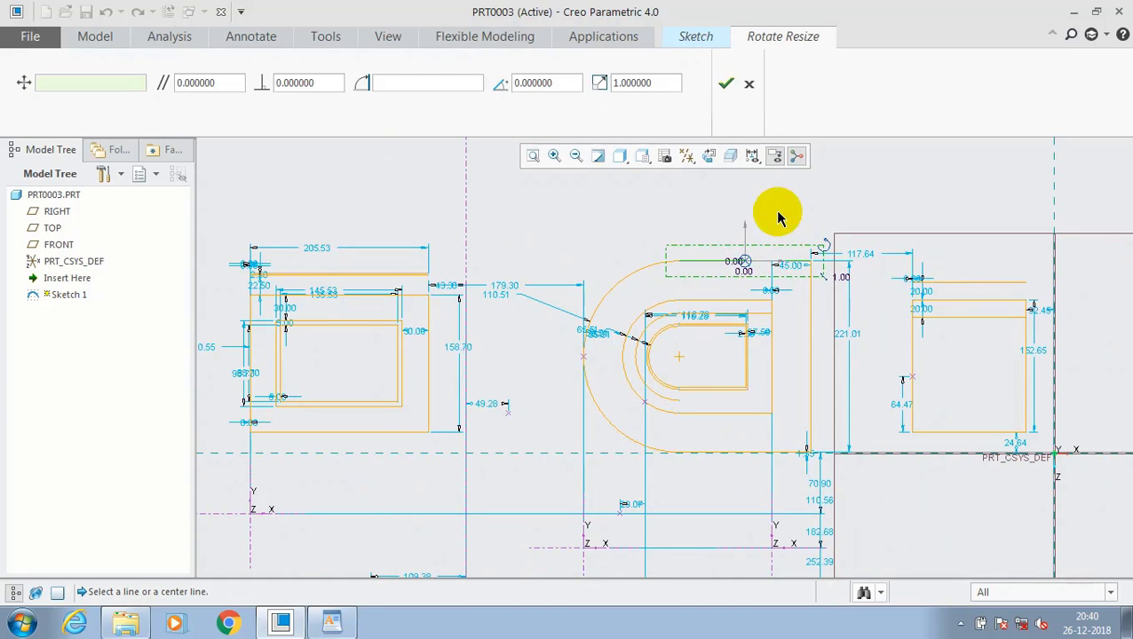
pyautogui.click(725, 84)
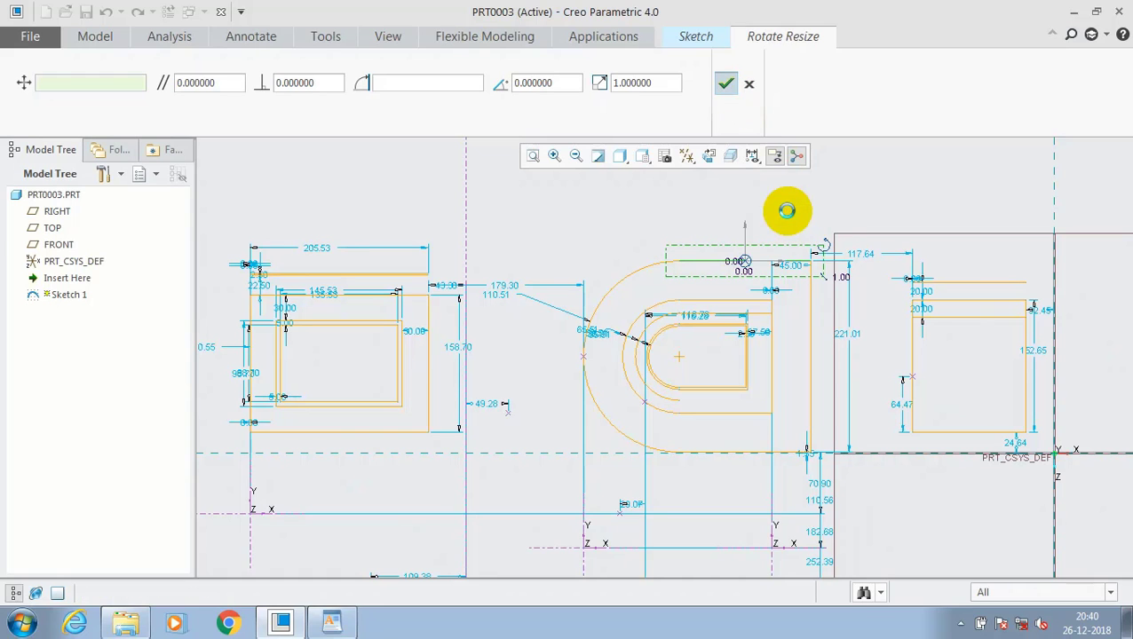
pyautogui.scroll(2, 776, 287)
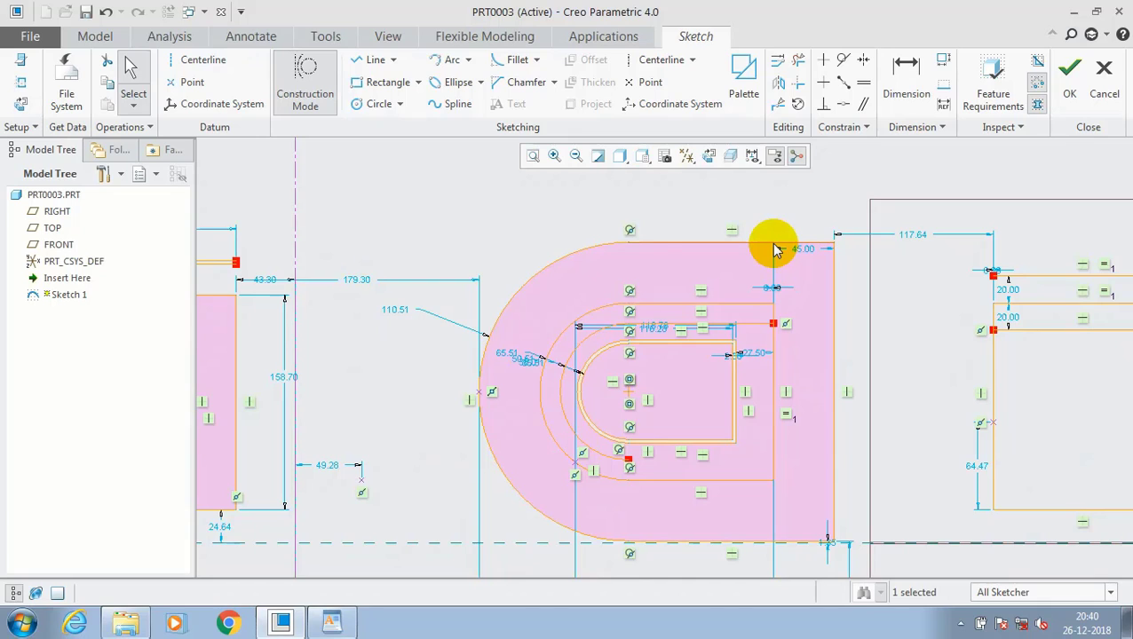
pyautogui.scroll(-3, 775, 250)
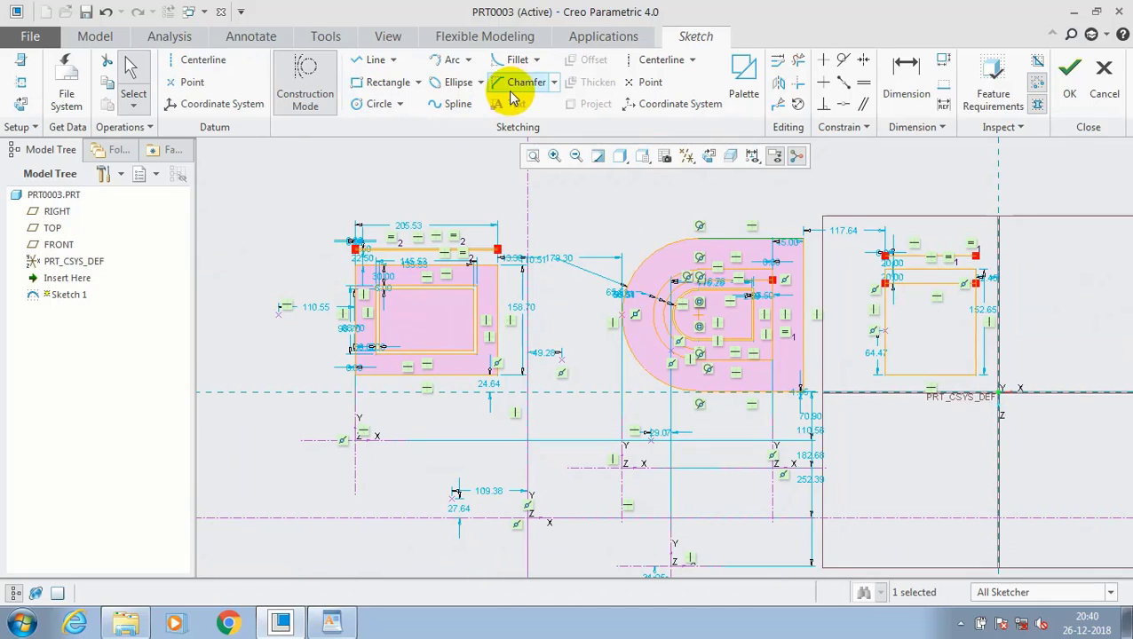
# Draw a wide construction ellipse above the thickened rectangle
pyautogui.click(447, 87)
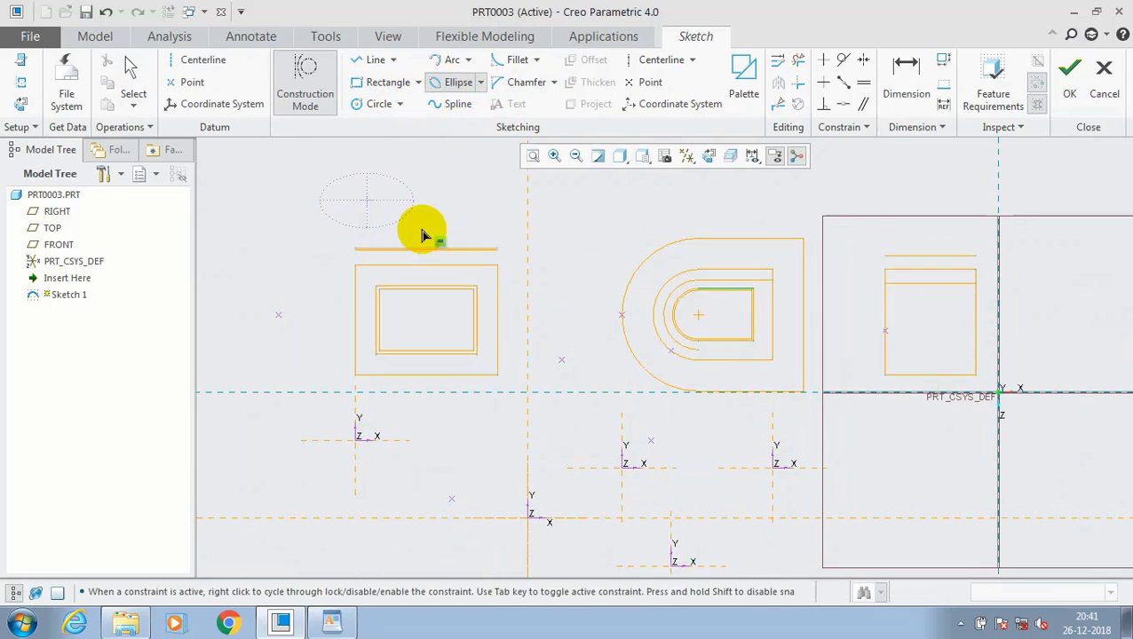
pyautogui.click(423, 229)
pyautogui.scroll(3, 335, 190)
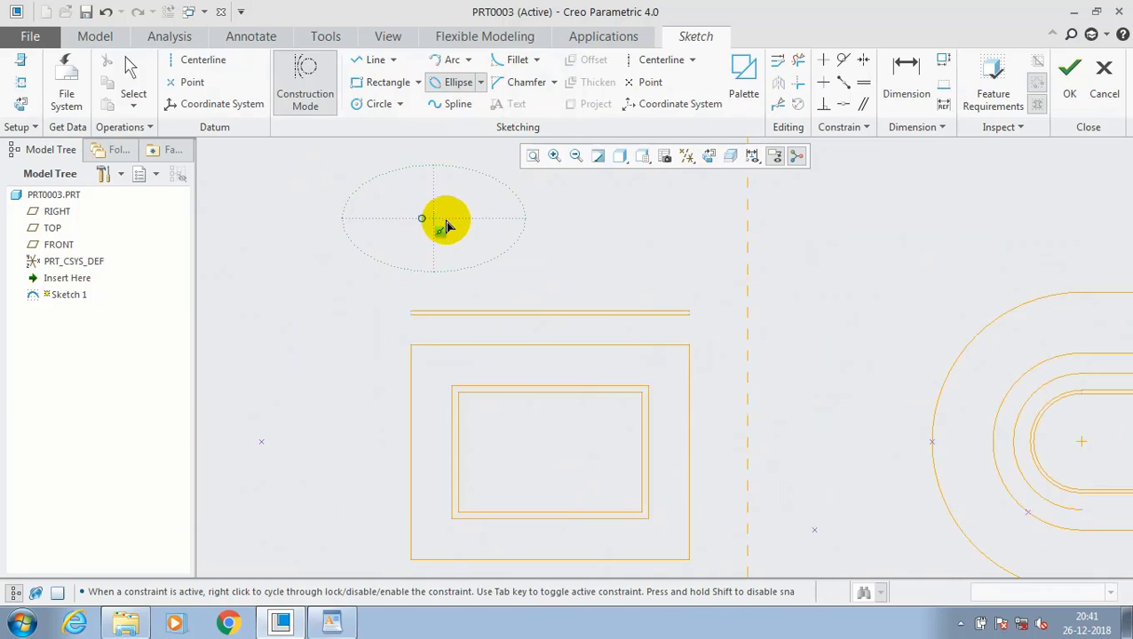
pyautogui.click(461, 222)
pyautogui.scroll(1, 470, 214)
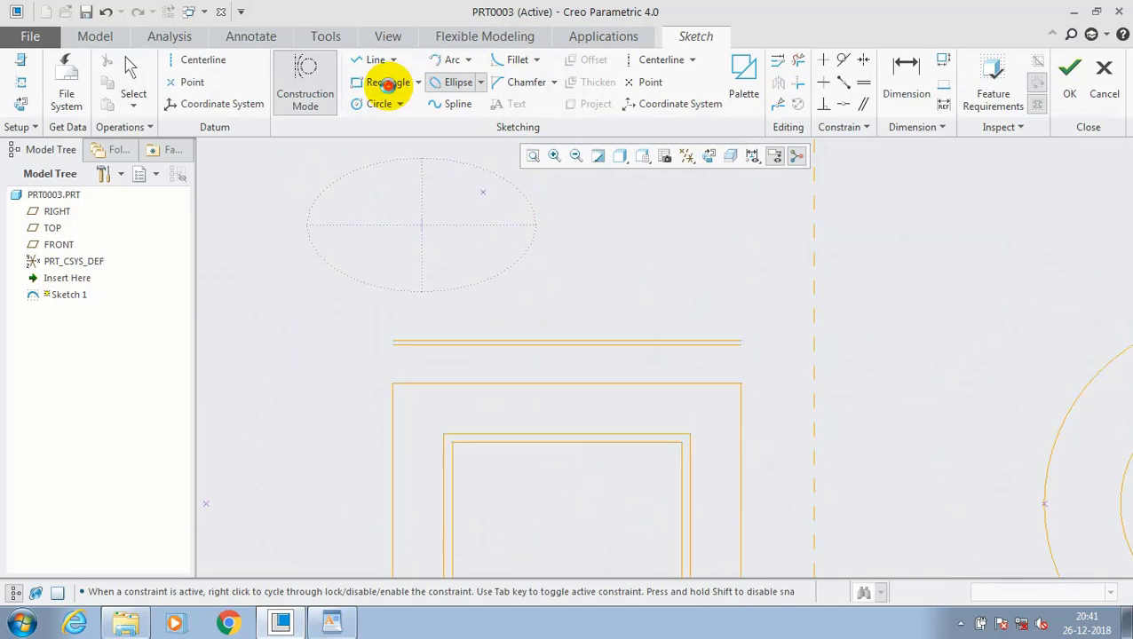
# Draw a small construction rectangle between the ellipse and the vertical centerline, and finish the sketch
pyautogui.click(388, 81)
pyautogui.click(653, 221)
pyautogui.click(757, 289)
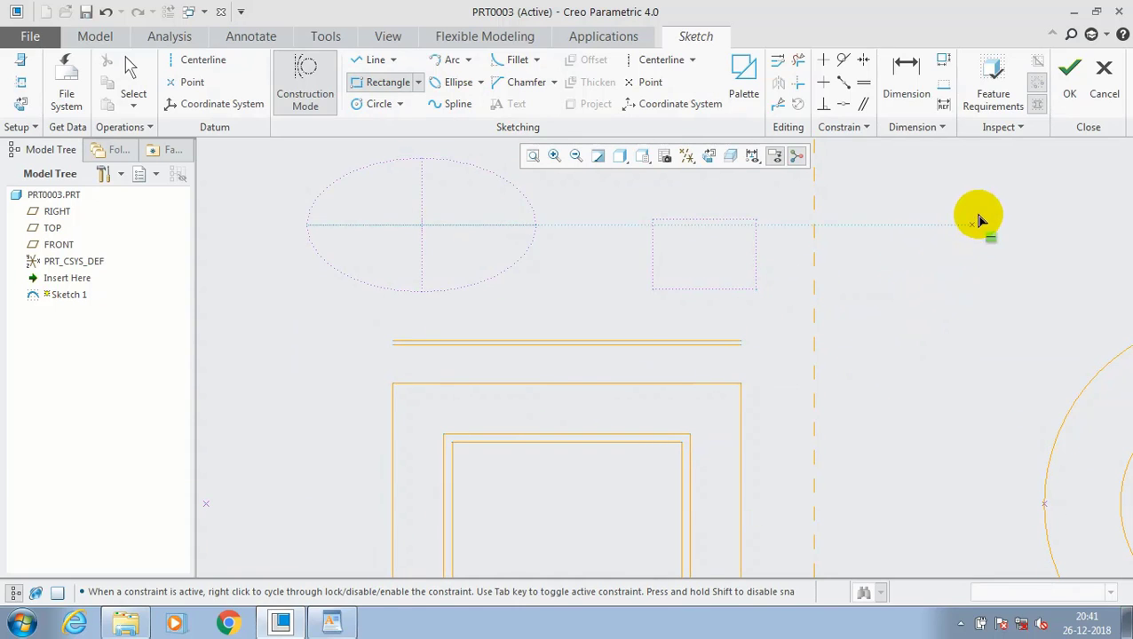
pyautogui.click(1066, 92)
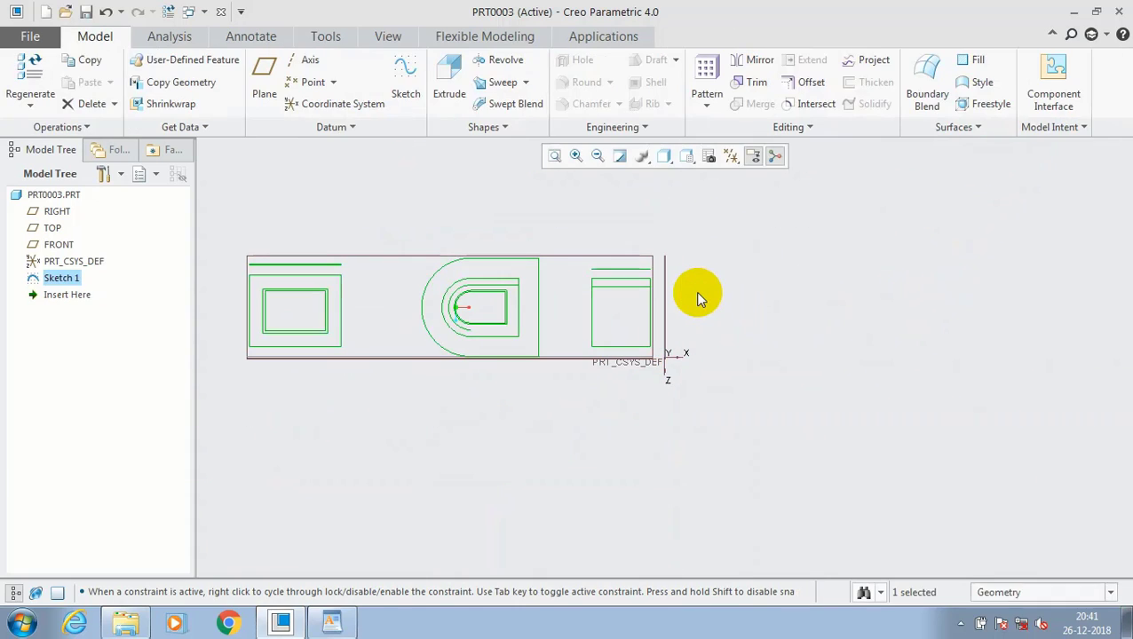